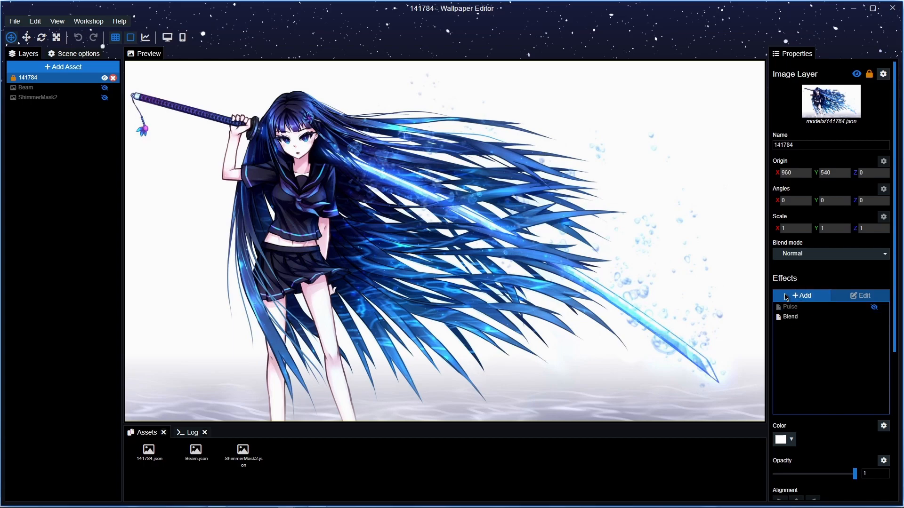
Step: Add a Water Waves effect to the 141784 image layer, start painting its opacity mask, and save the project
left_click(814, 297)
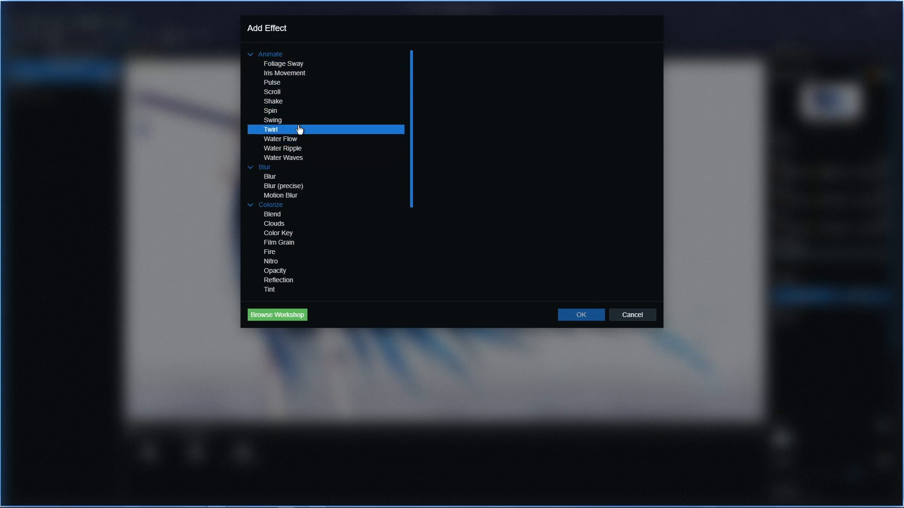
left_click(275, 160)
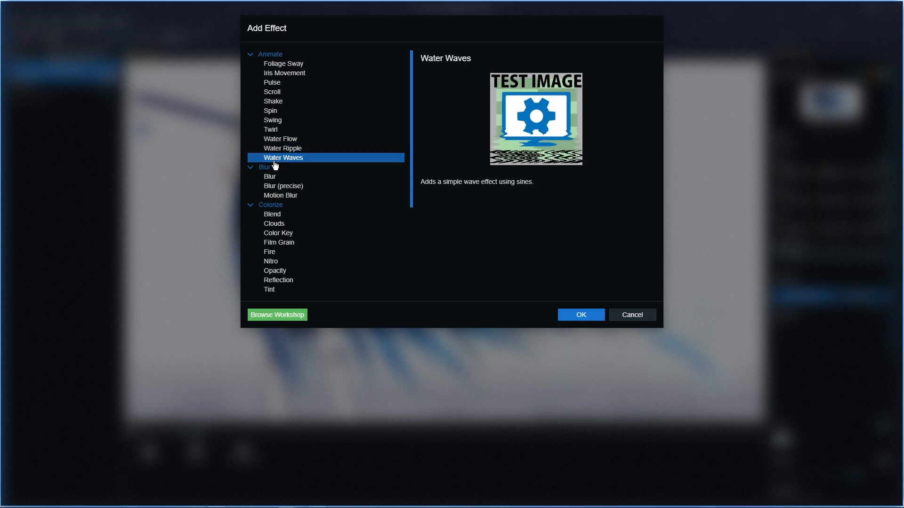
left_click(582, 316)
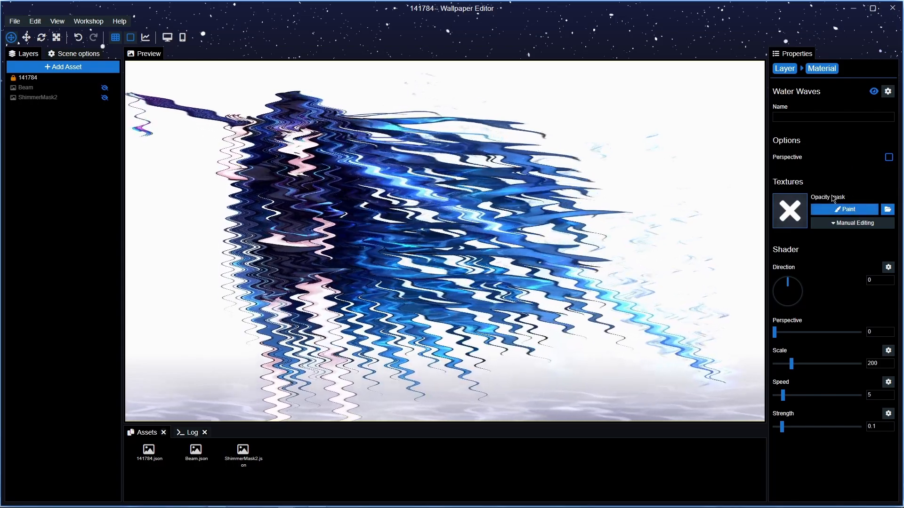
key("ctrl+s")
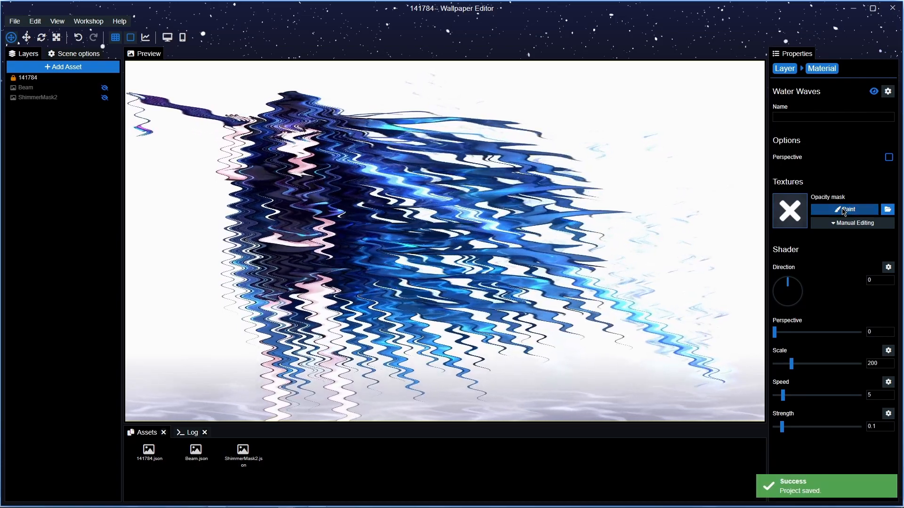
left_click(844, 212)
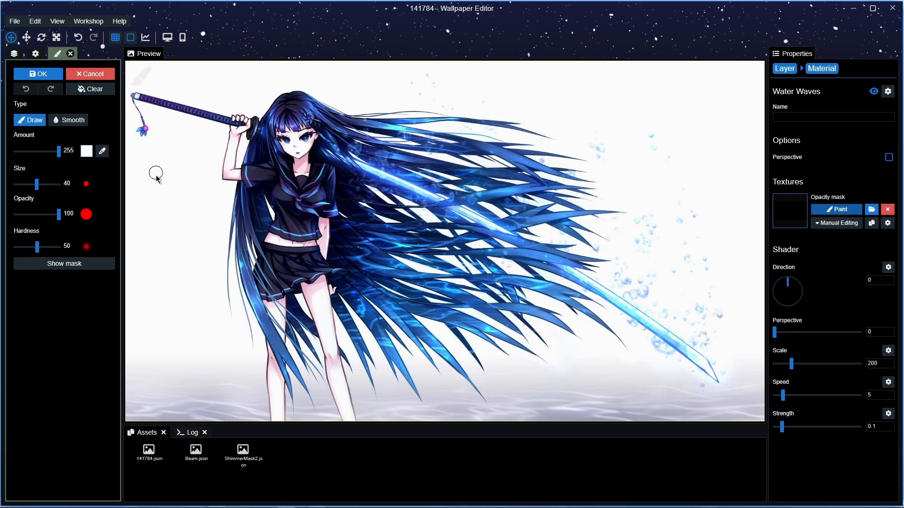
key("ctrl+s")
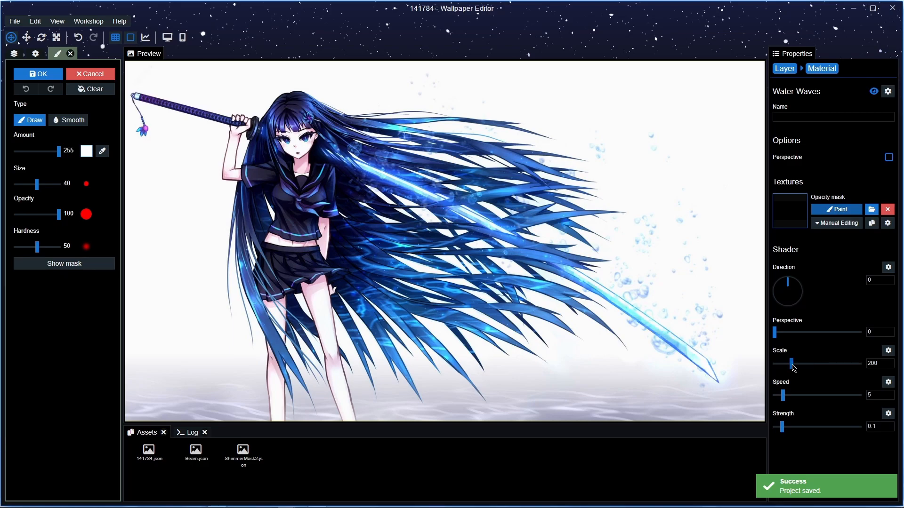
Step: Set the Water Waves scale to 20 and strength to 0.04, and save the project
left_click_drag(792, 365, 779, 366)
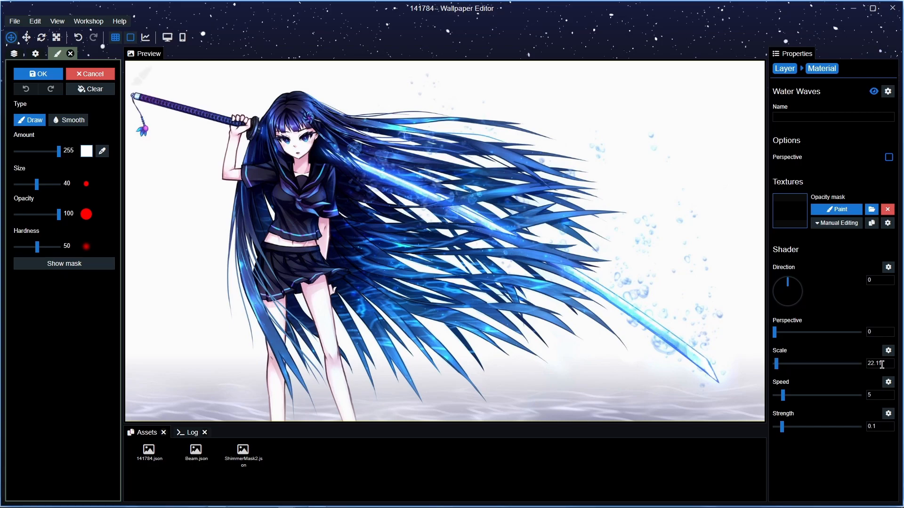
type("20")
left_click_drag(781, 427, 778, 428)
left_click(885, 427)
left_click(825, 446)
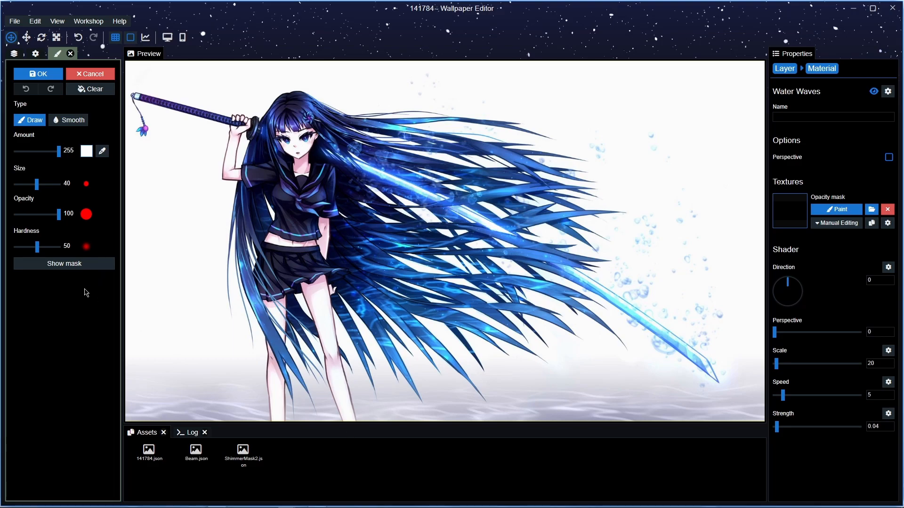
key("ctrl+s")
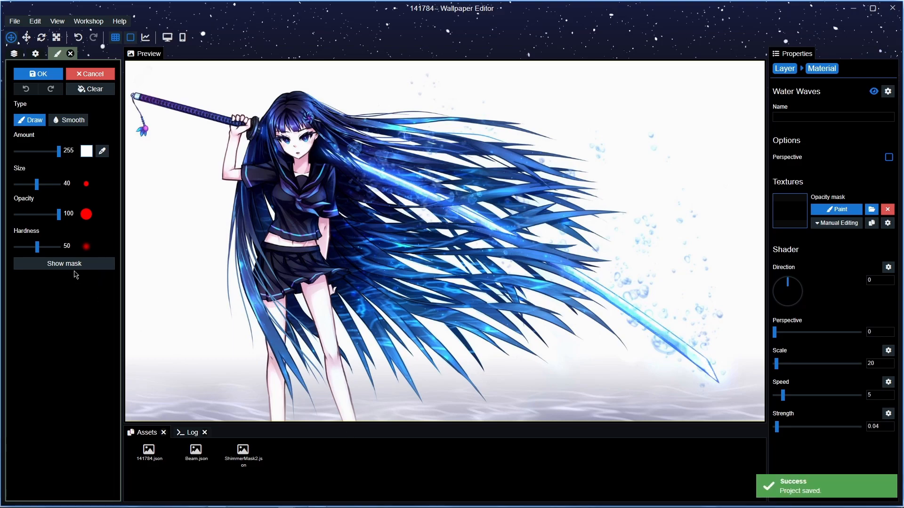
Step: Examine the flowing hair strands and the sword blade up close in the preview
scroll(401, 122, "up", 4)
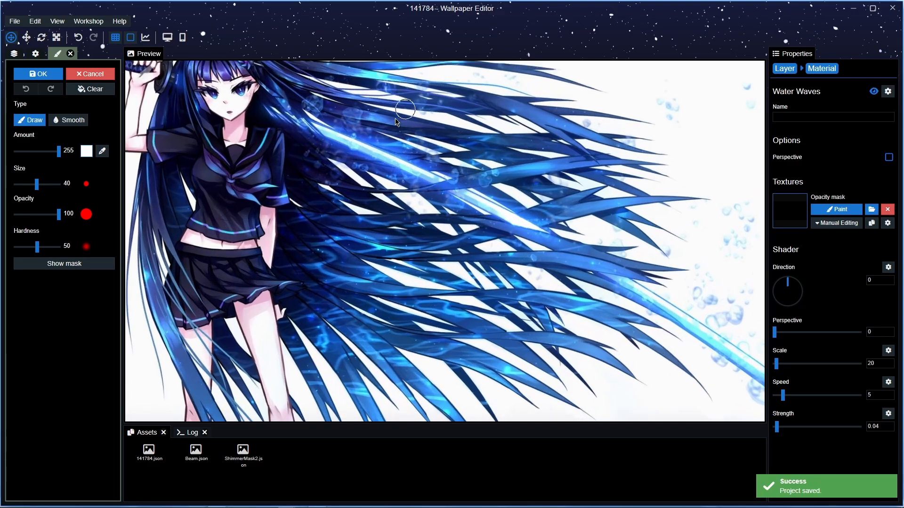
left_click_drag(391, 142, 398, 225)
scroll(314, 207, "up", 5)
left_click_drag(314, 205, 443, 203)
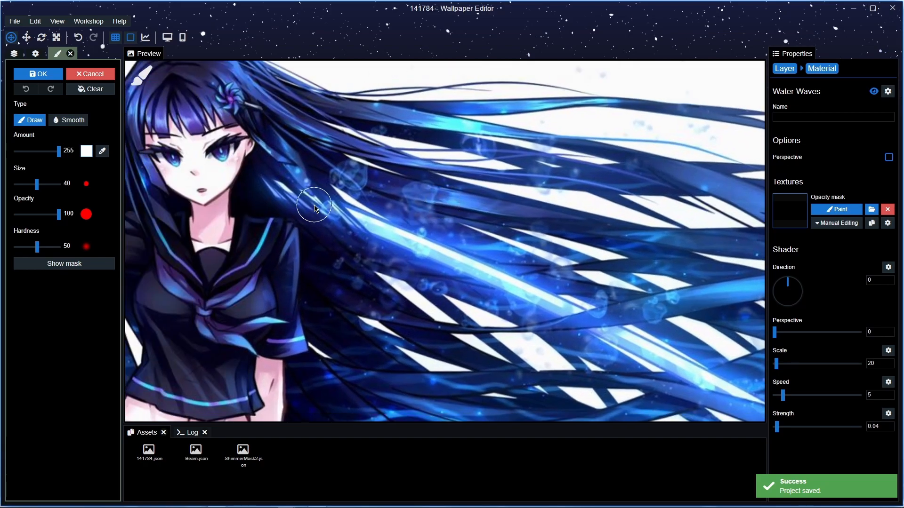
scroll(314, 205, "down", 6)
left_click_drag(503, 283, 471, 248)
scroll(481, 254, "down", 2)
scroll(449, 237, "up", 2)
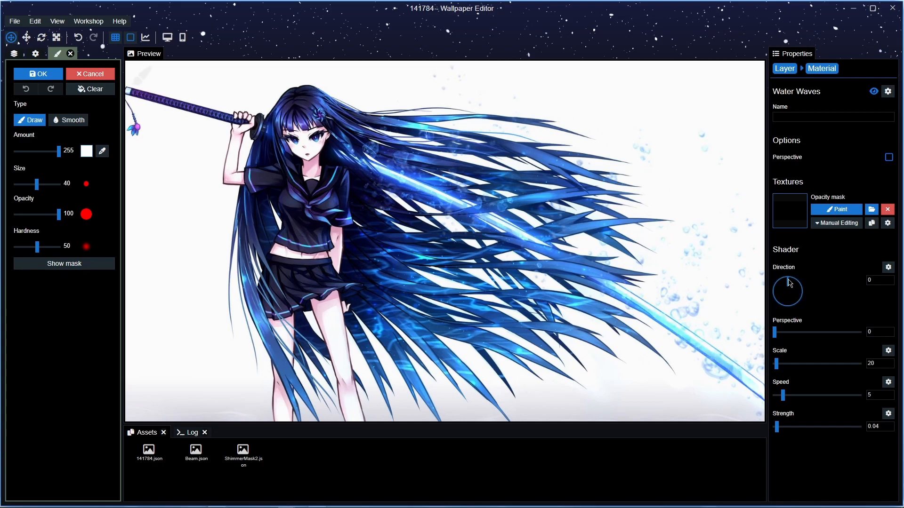
Step: Set the Water Waves direction to 70 and save the project
left_click_drag(790, 283, 805, 286)
left_click(885, 278)
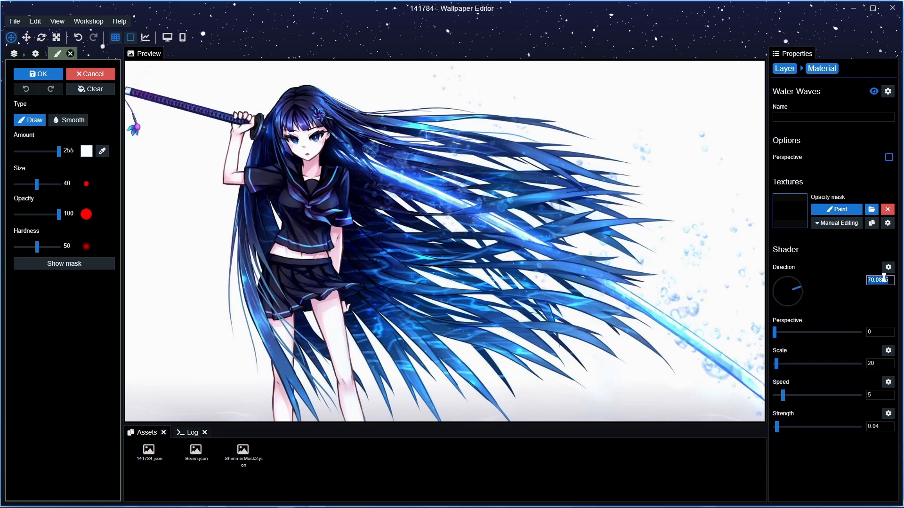
left_click(876, 280)
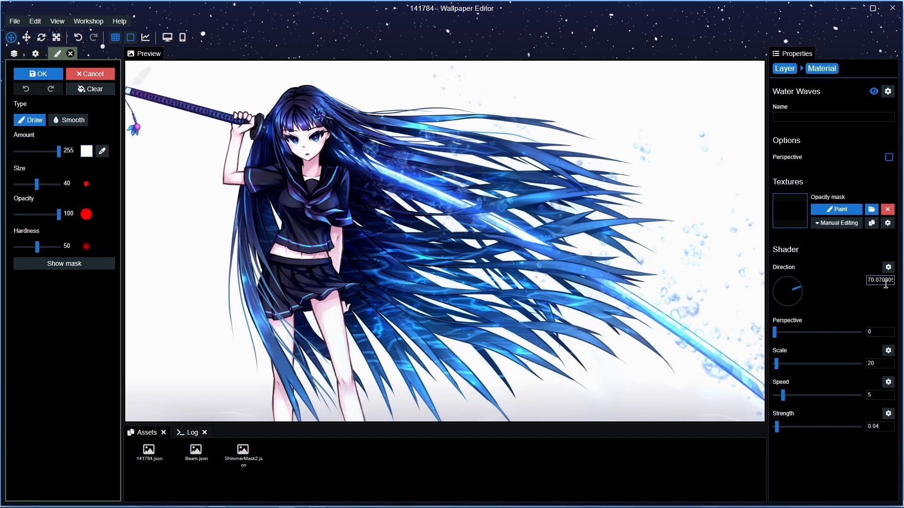
left_click_drag(869, 284, 866, 285)
key("BackSpace")
key("ctrl+s")
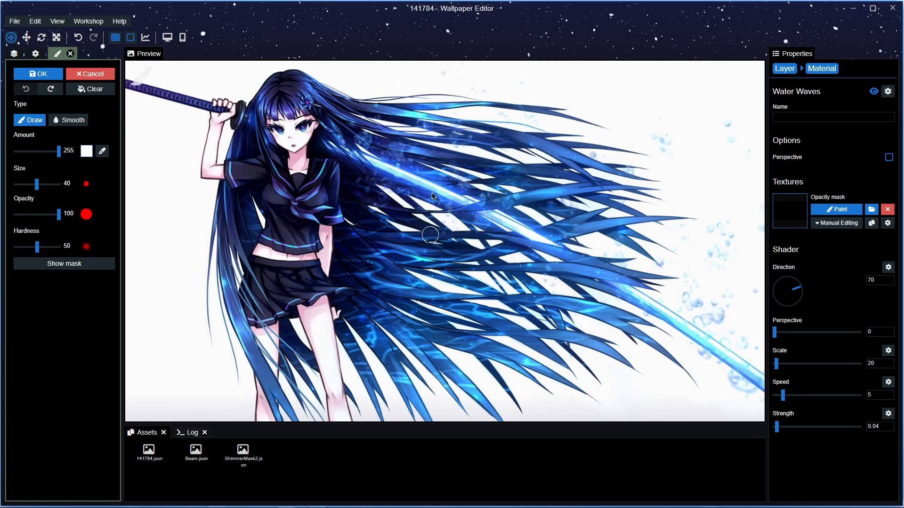
Step: Paint the opacity mask along the topmost hair strands out to their tips with a size 20 brush
left_click_drag(473, 162, 462, 234)
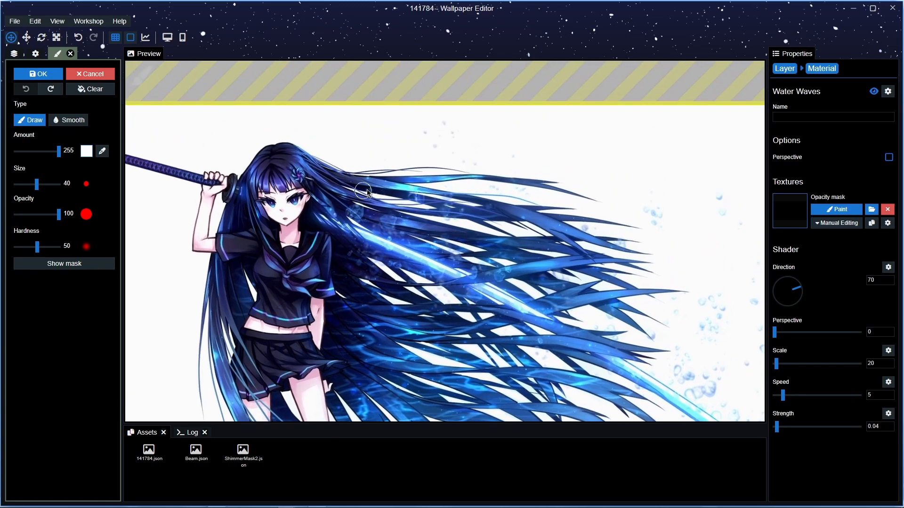
scroll(369, 190, "up", 2)
scroll(371, 188, "down", 2)
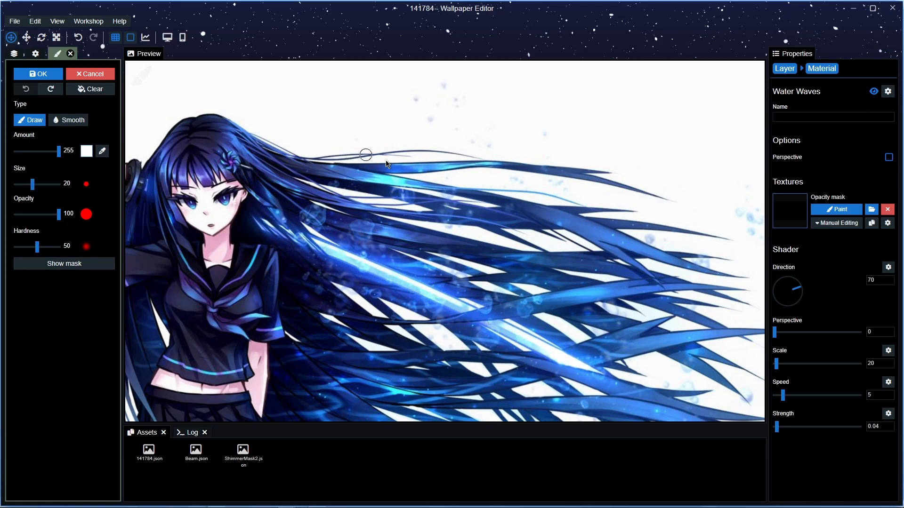
scroll(396, 197, "up", 3)
left_click_drag(359, 133, 370, 200)
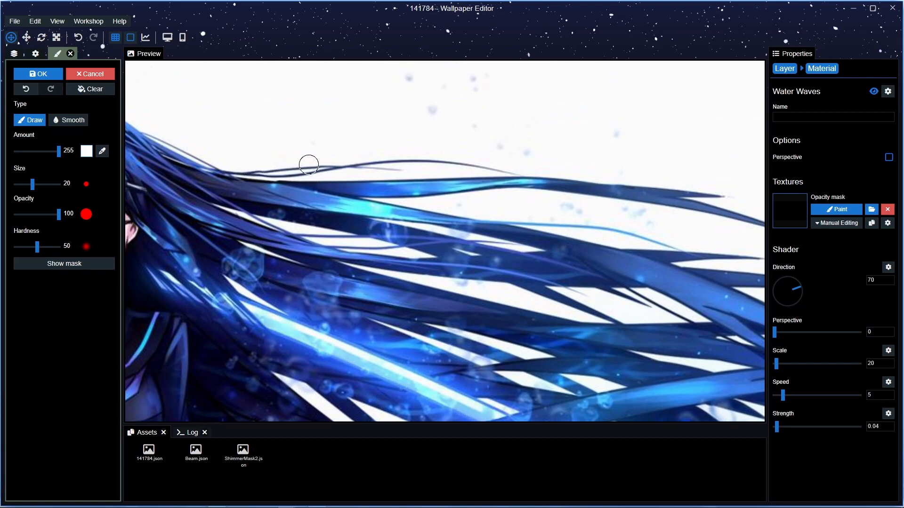
left_click_drag(332, 163, 452, 167)
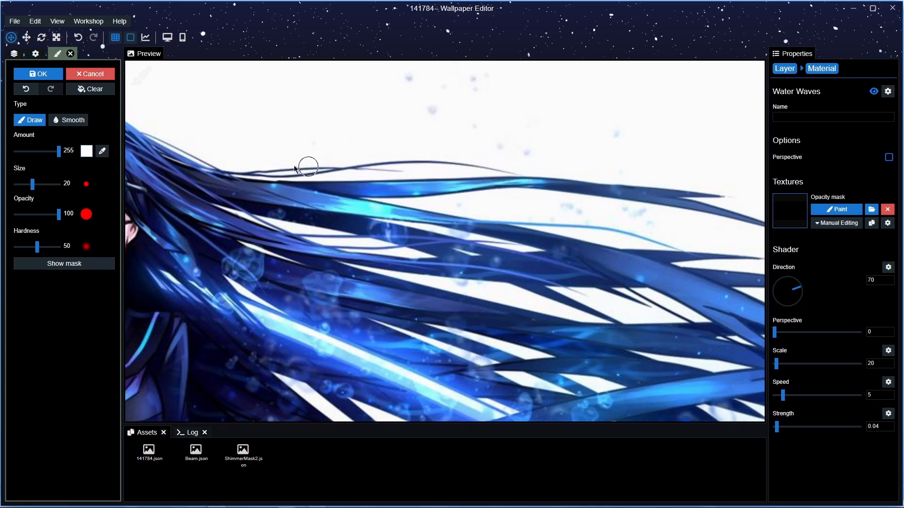
mouse_move(200, 151)
left_mouse_down()
mouse_move(244, 165)
mouse_move(188, 145)
mouse_move(404, 188)
mouse_move(383, 188)
mouse_move(414, 178)
mouse_move(449, 189)
mouse_move(587, 181)
mouse_move(716, 197)
mouse_move(595, 198)
mouse_move(696, 204)
mouse_move(440, 151)
mouse_move(563, 181)
left_mouse_up()
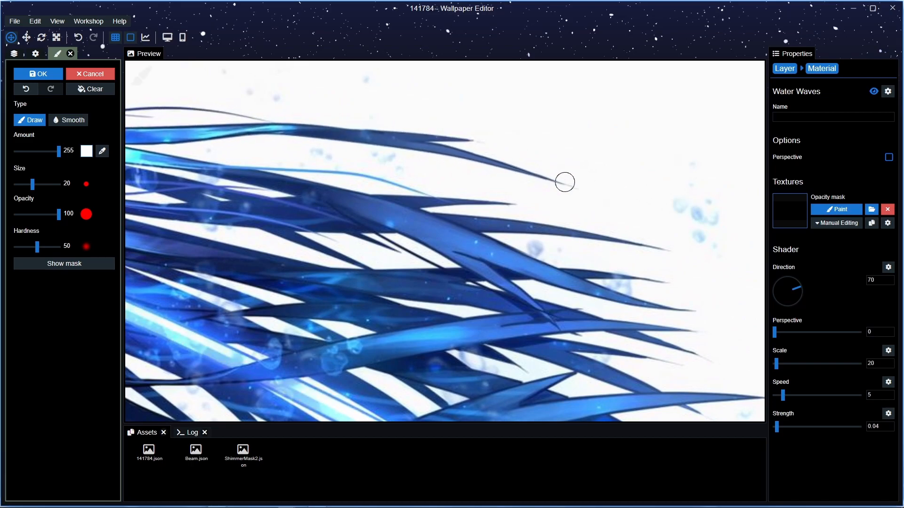
Step: Extend the opacity mask over the upper edge of the hair close to the head, using the size 20 brush
scroll(373, 137, "down", 5)
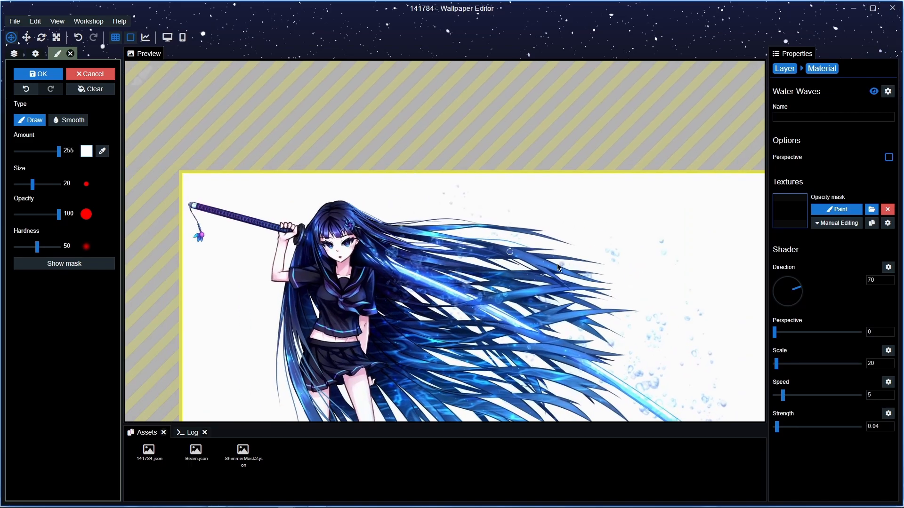
scroll(558, 267, "up", 5)
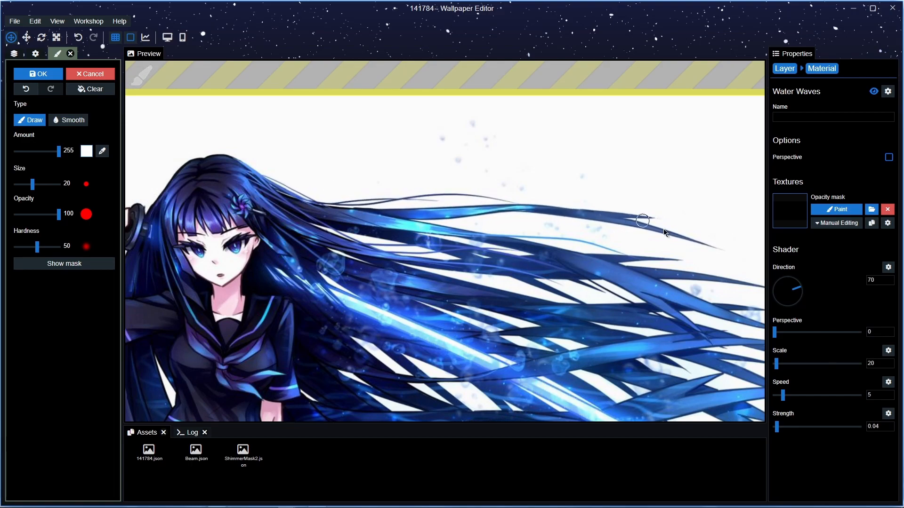
scroll(367, 167, "down", 2)
scroll(356, 207, "up", 4)
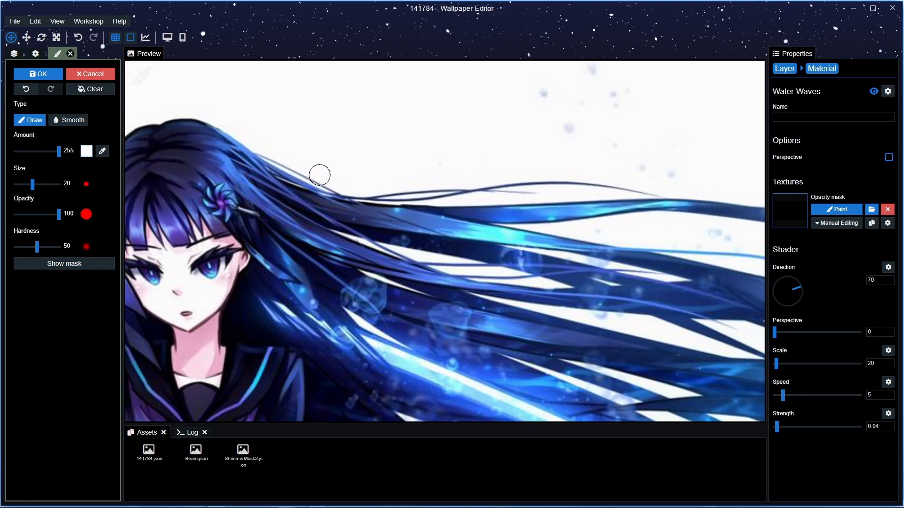
left_click(310, 168)
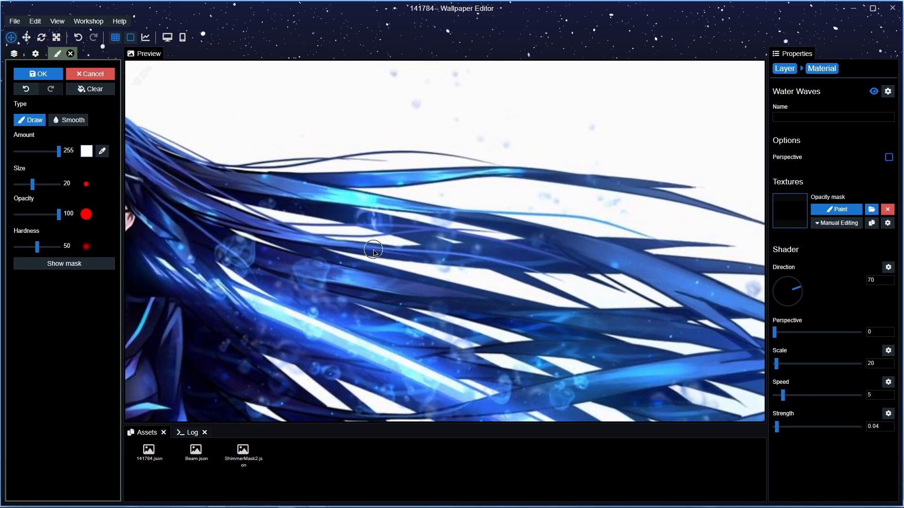
scroll(379, 254, "up", 3)
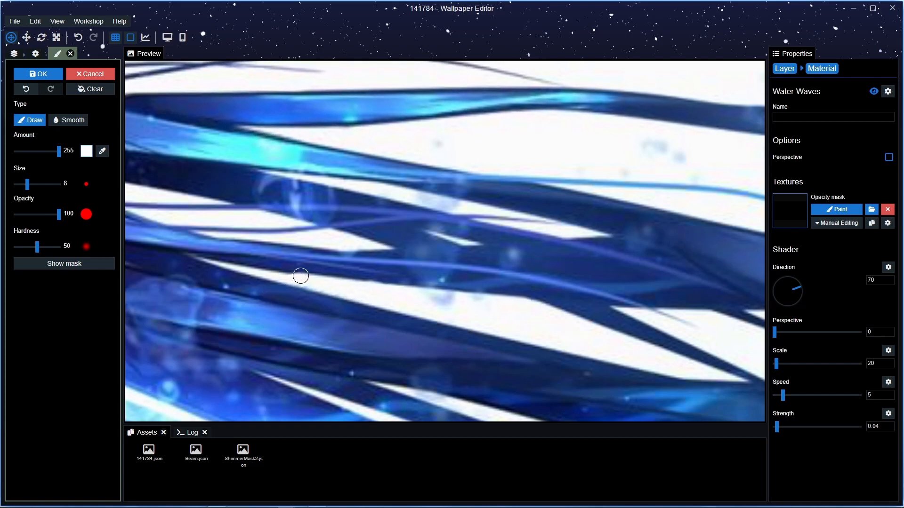
key("ctrl+z")
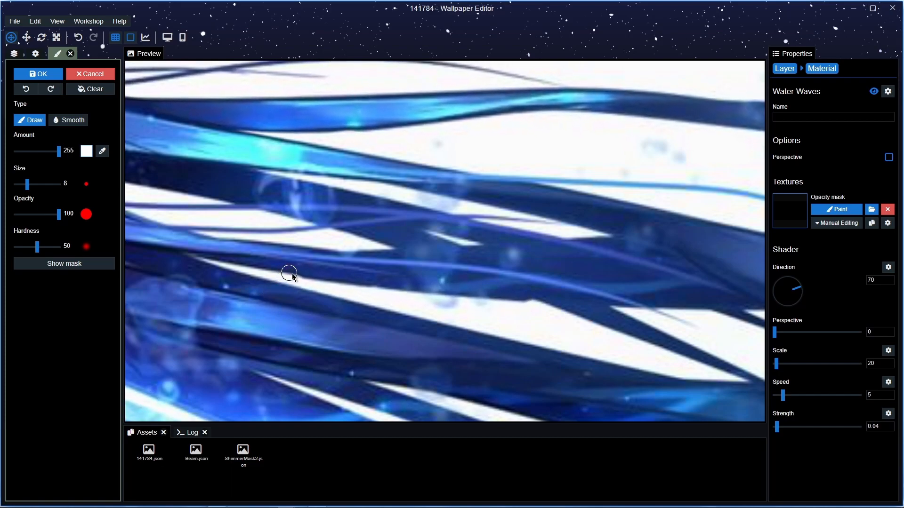
left_click_drag(298, 272, 271, 270)
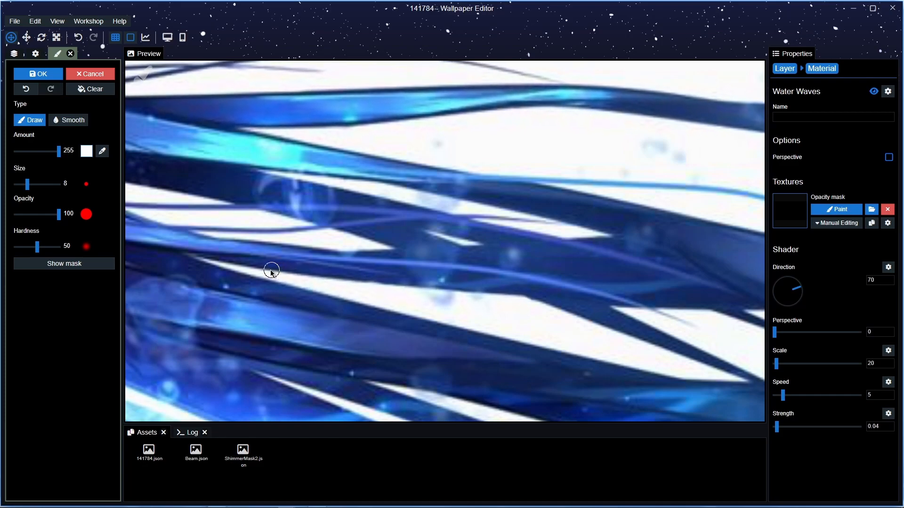
key("ctrl+z")
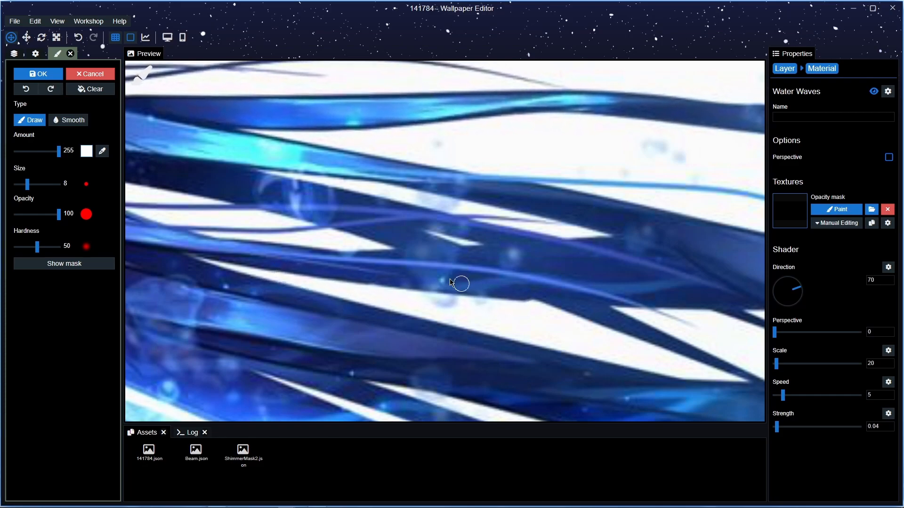
left_click_drag(370, 249, 353, 247)
key("ctrl+z")
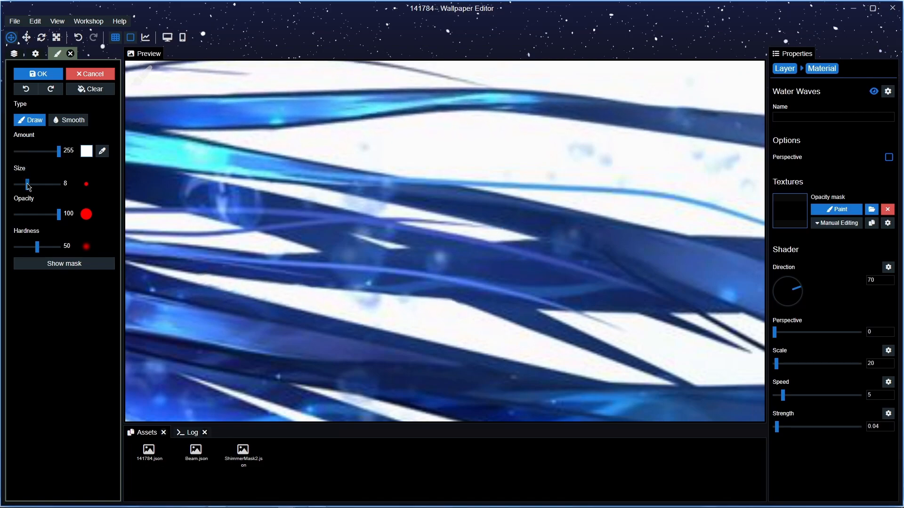
Step: Reduce the brush size to 5 and paint the mask along the thin strands bordering the white gaps
left_click_drag(27, 184, 25, 184)
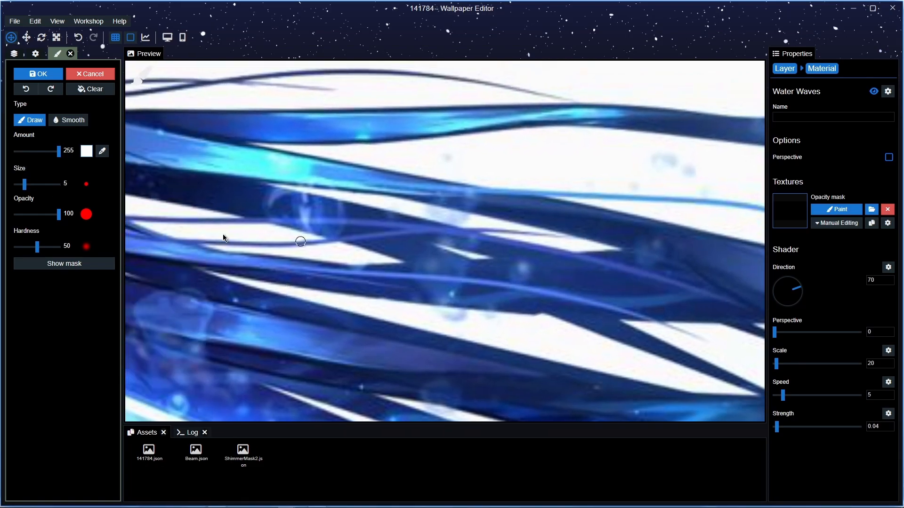
left_click_drag(380, 265, 297, 255)
mouse_move(375, 265)
left_mouse_down()
mouse_move(297, 285)
mouse_move(194, 274)
mouse_move(598, 367)
mouse_move(421, 332)
left_mouse_up()
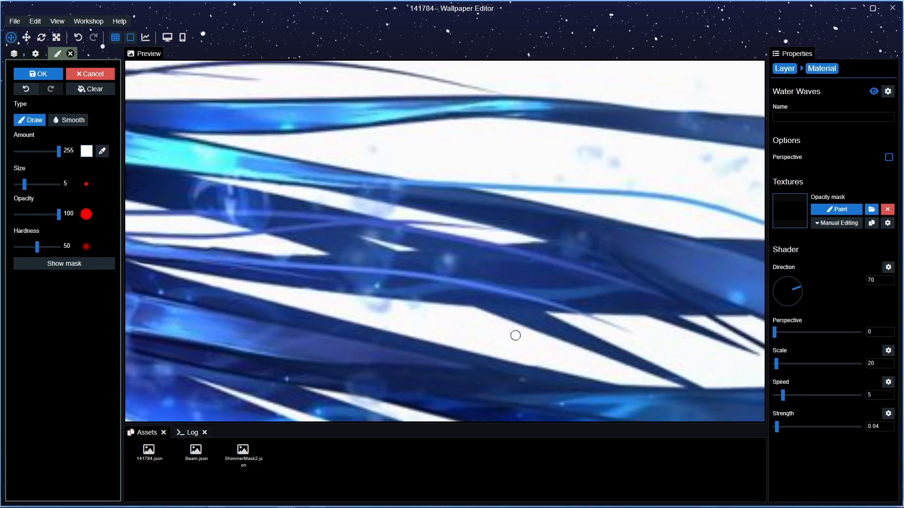
scroll(587, 343, "down", 2)
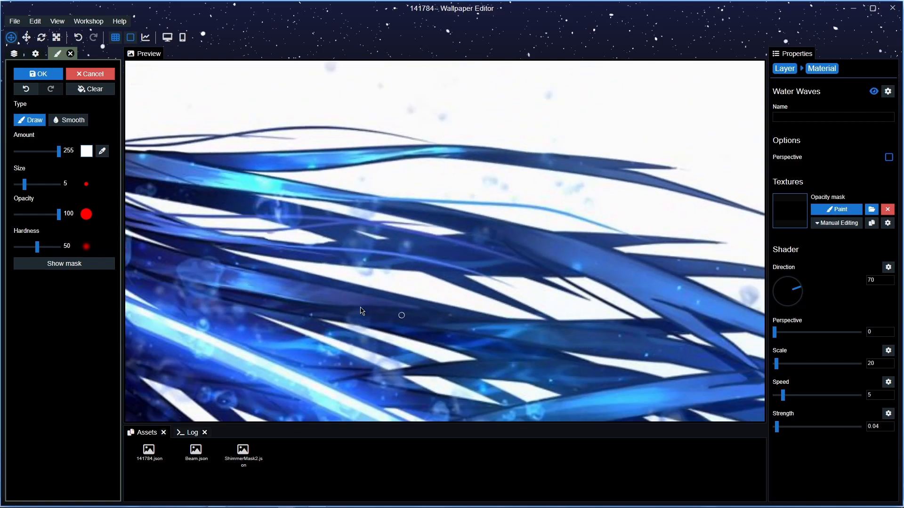
scroll(289, 286, "up", 1)
left_click_drag(290, 285, 448, 324)
Step: Try the brush at amount 0 for erasing the mask in the gap between strands, and restore the amount to 255
scroll(447, 324, "up", 4)
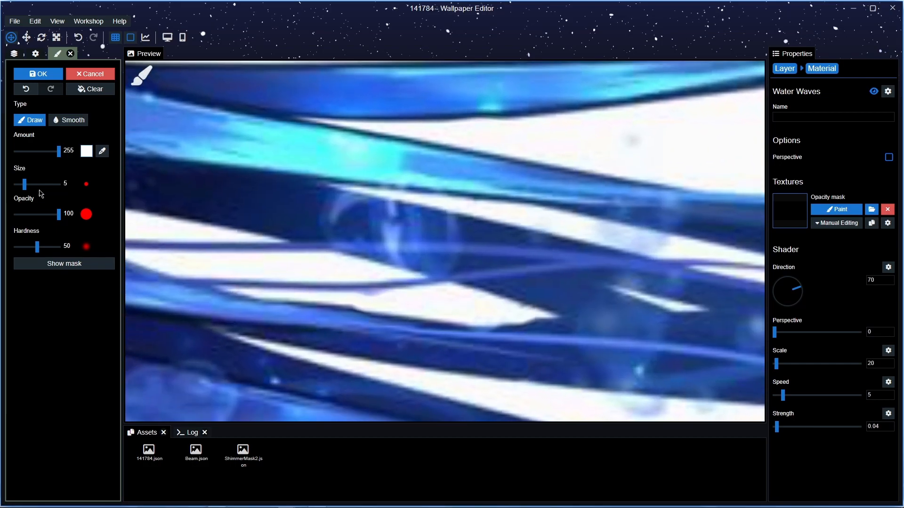
left_click_drag(58, 151, 14, 152)
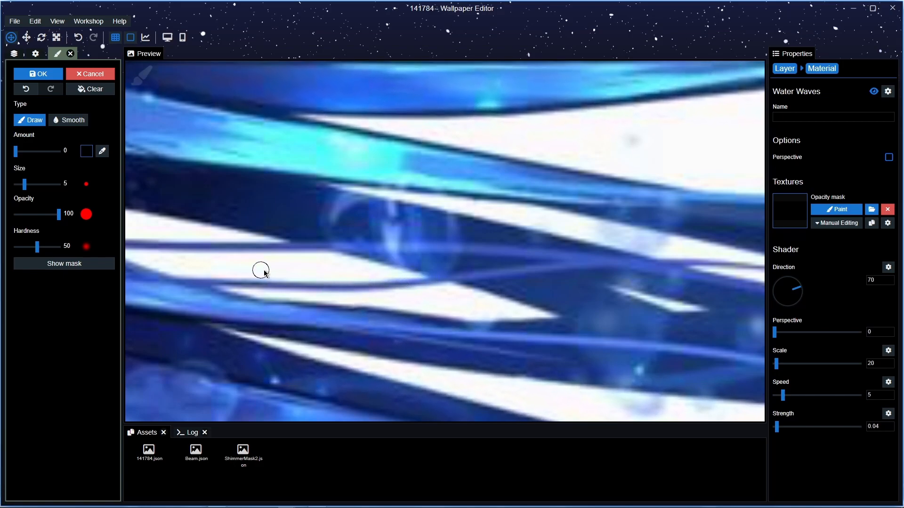
left_click_drag(24, 153, 59, 152)
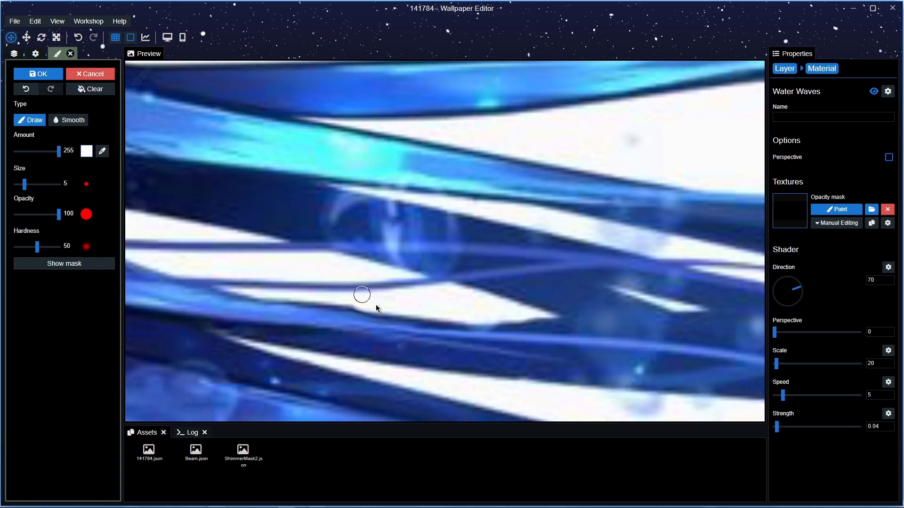
Step: Touch up the mask along the lower edge of the white gap with the size 5 brush, undoing the stray strokes
left_click(348, 302)
left_click(355, 305)
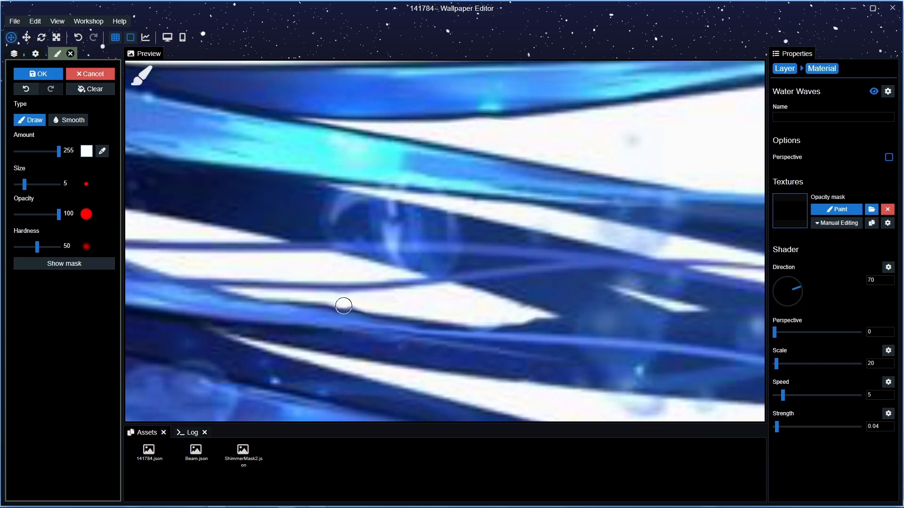
left_click_drag(297, 302, 424, 325)
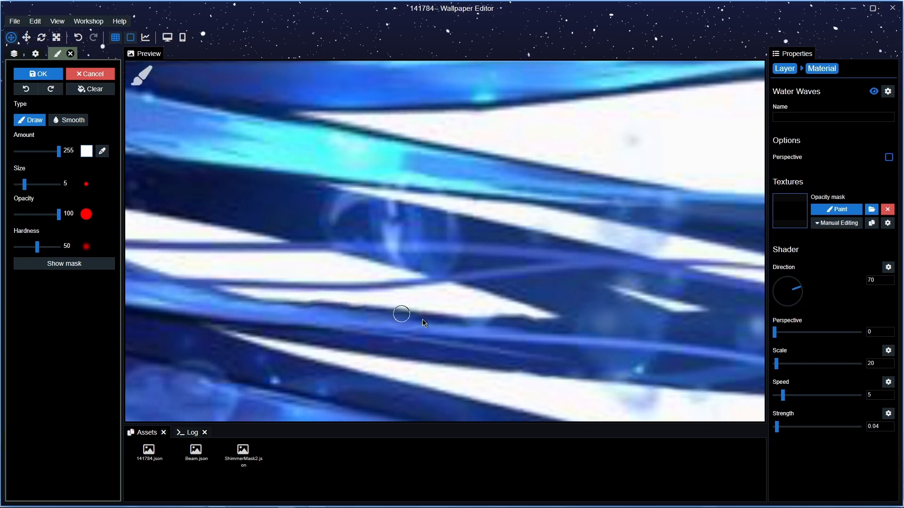
key("ctrl+z")
left_click_drag(365, 307, 449, 338)
left_click_drag(513, 325, 544, 320)
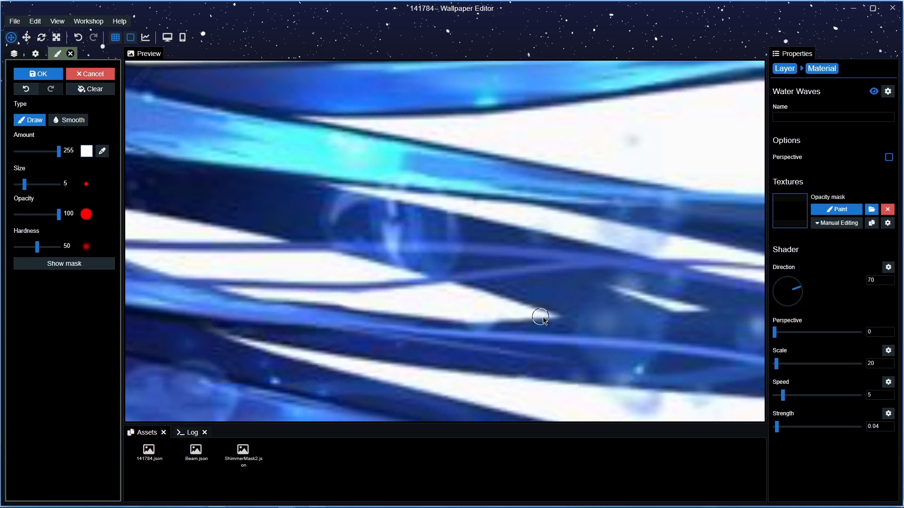
key("ctrl+z")
Step: Refine the mask along the white gap's lower edge with a size 3 brush, and erase the excess over the thin strand at amount 0
left_click_drag(25, 184, 25, 185)
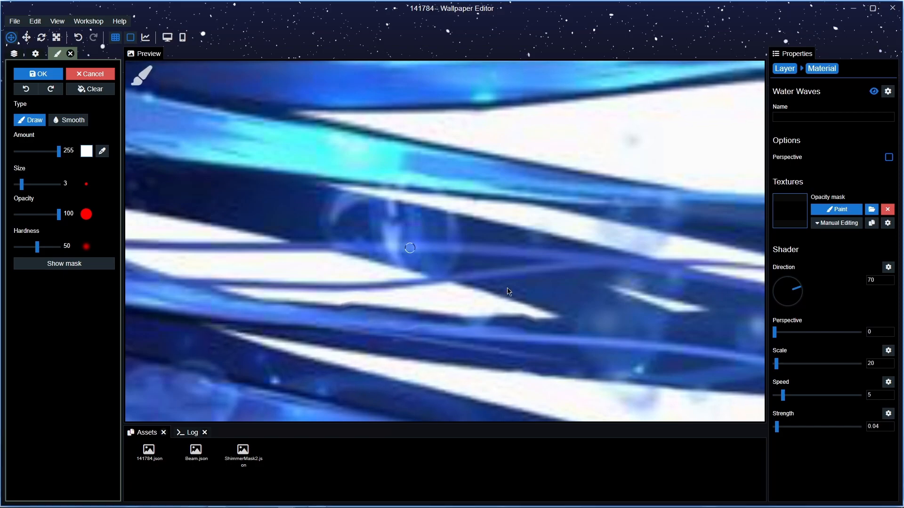
mouse_move(552, 319)
left_mouse_down()
mouse_move(512, 319)
mouse_move(590, 332)
mouse_move(572, 339)
mouse_move(516, 324)
mouse_move(301, 303)
left_mouse_up()
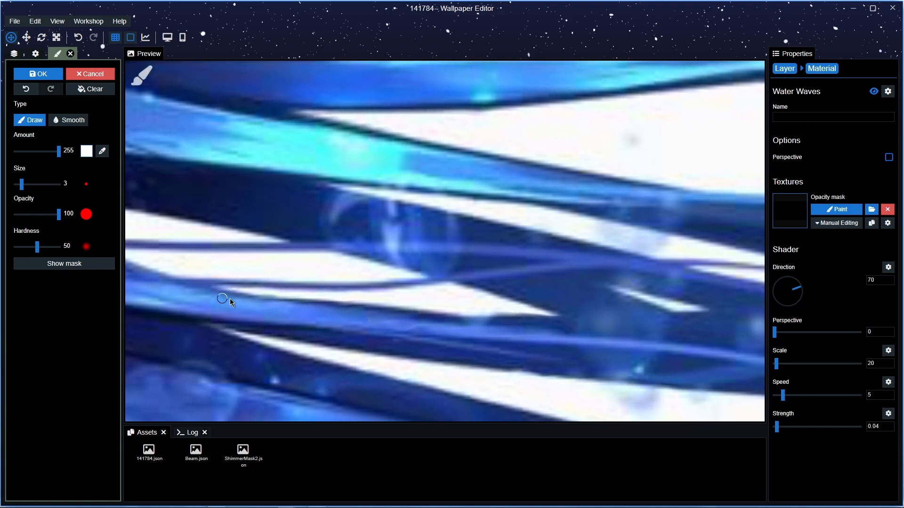
left_click_drag(60, 151, 16, 151)
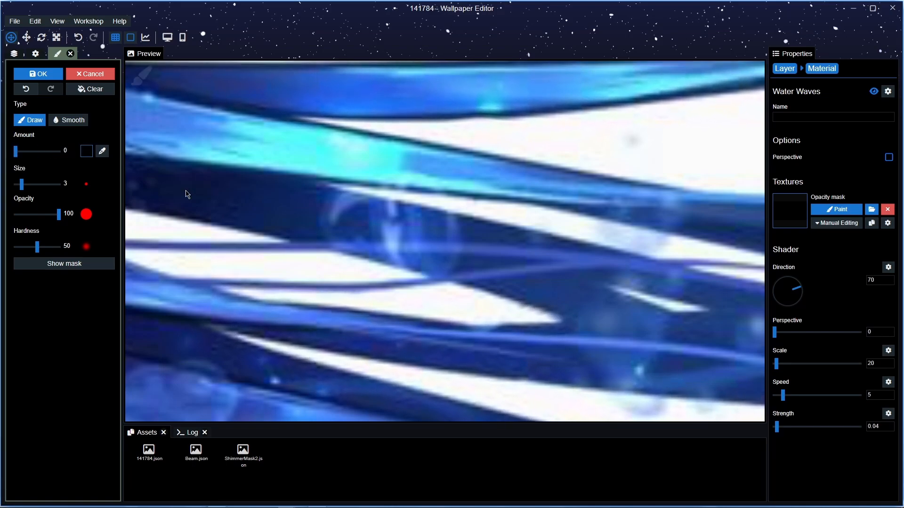
mouse_move(306, 283)
left_mouse_down()
mouse_move(249, 281)
mouse_move(377, 286)
mouse_move(345, 288)
left_mouse_up()
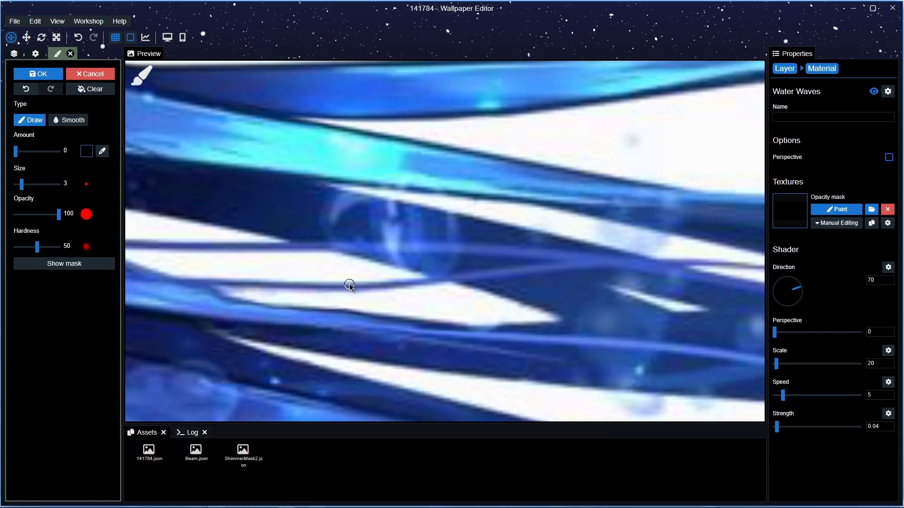
Step: Examine the masked hair movement on the whole character, from the strands near the head out to the tips
scroll(413, 269, "down", 3)
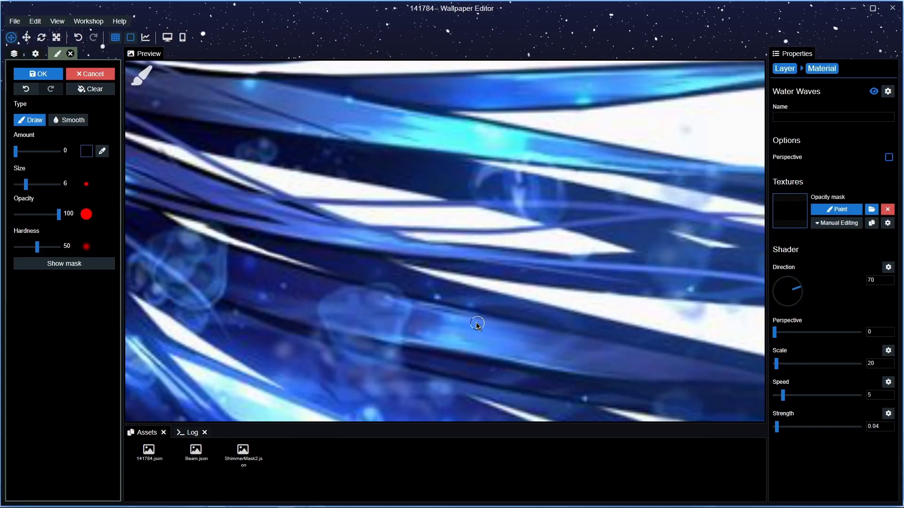
scroll(476, 323, "down", 3)
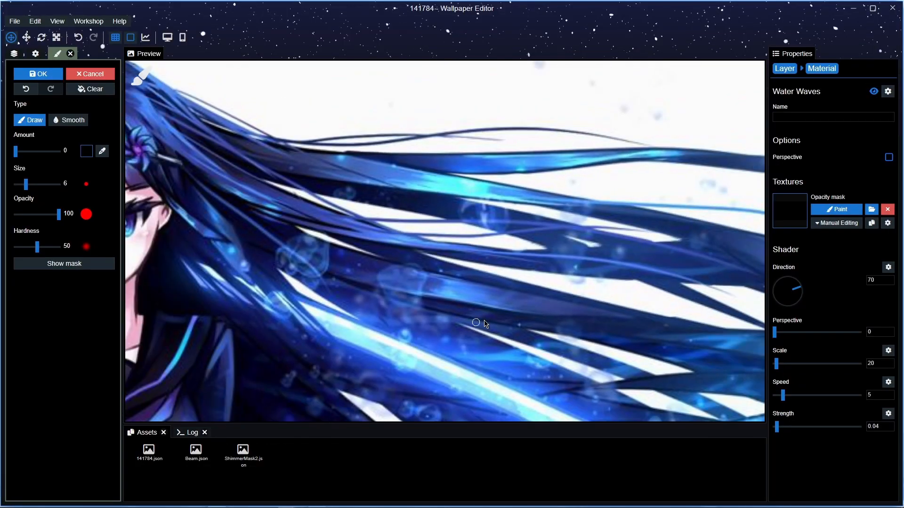
scroll(476, 320, "up", 3)
scroll(560, 320, "up", 1)
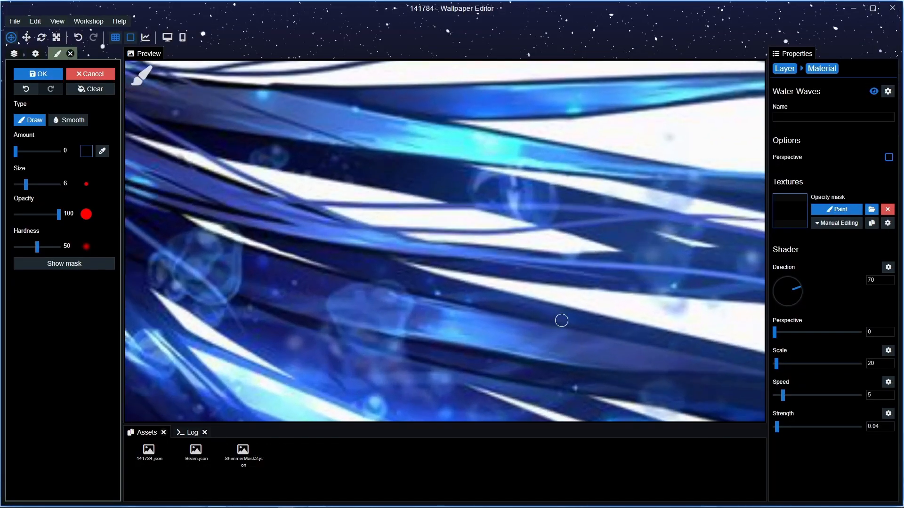
scroll(563, 321, "down", 4)
scroll(564, 321, "down", 3)
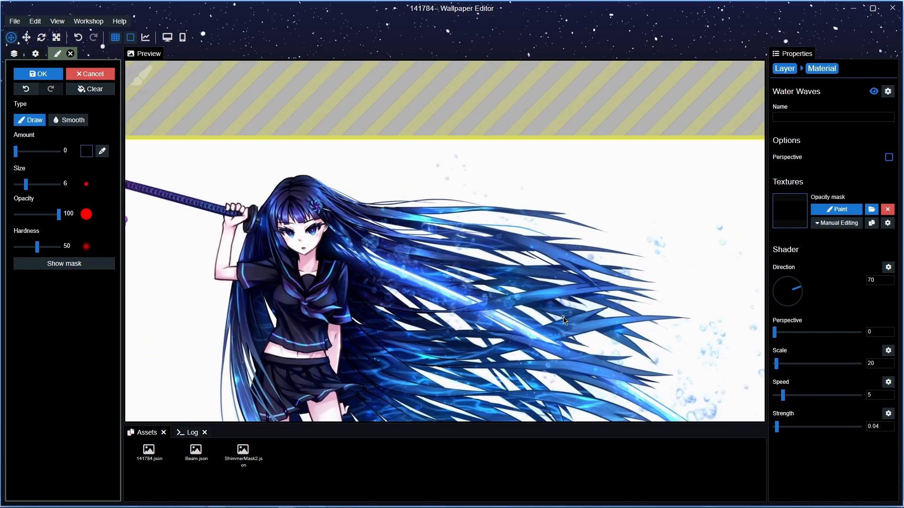
scroll(542, 241, "up", 1)
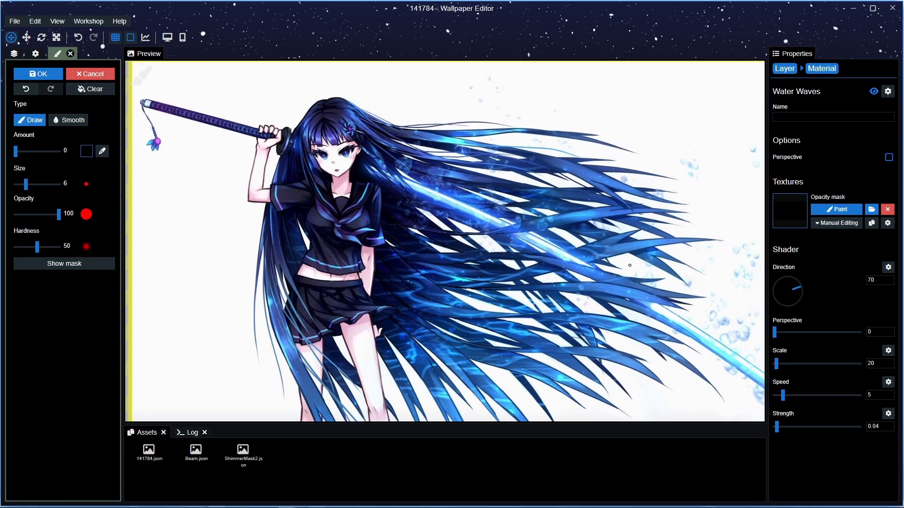
scroll(615, 247, "up", 1)
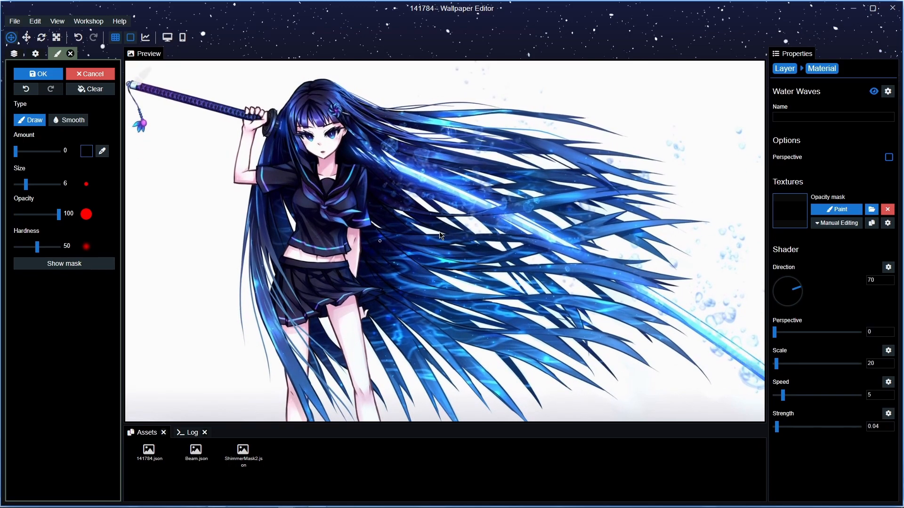
scroll(482, 241, "up", 3)
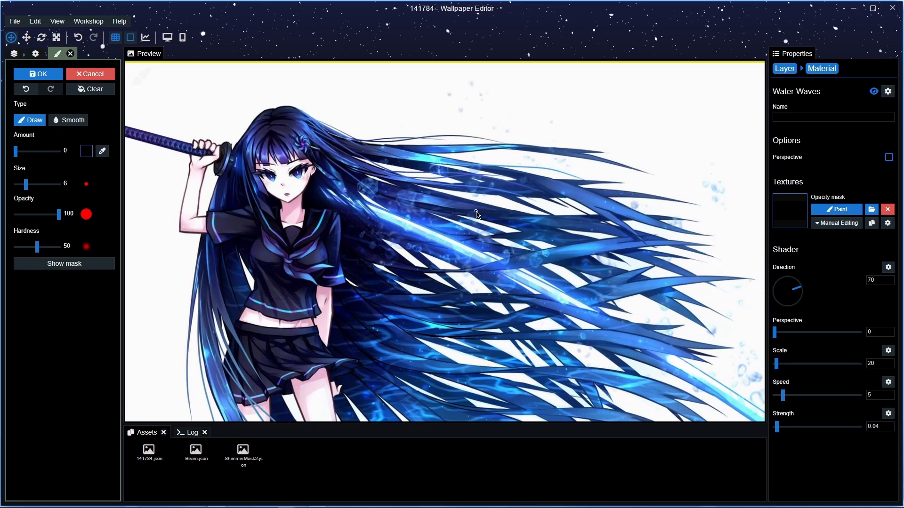
scroll(481, 209, "up", 5)
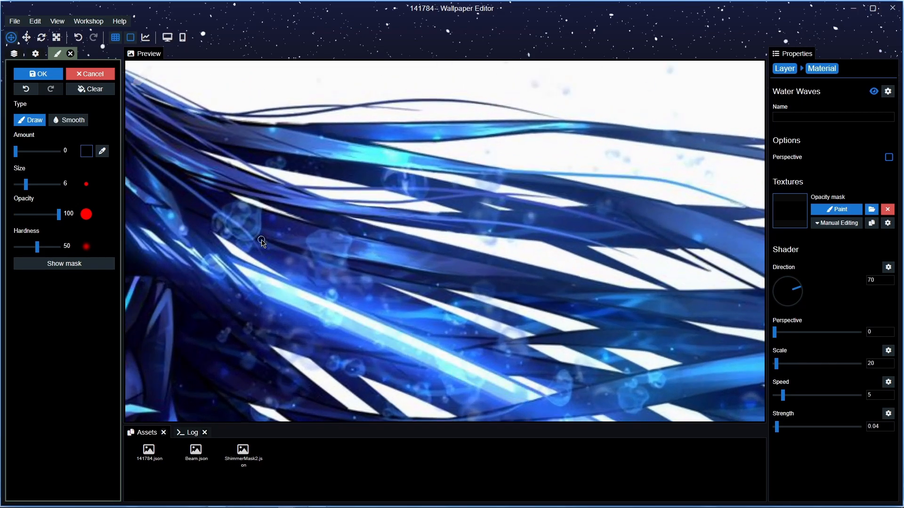
scroll(540, 160, "down", 3)
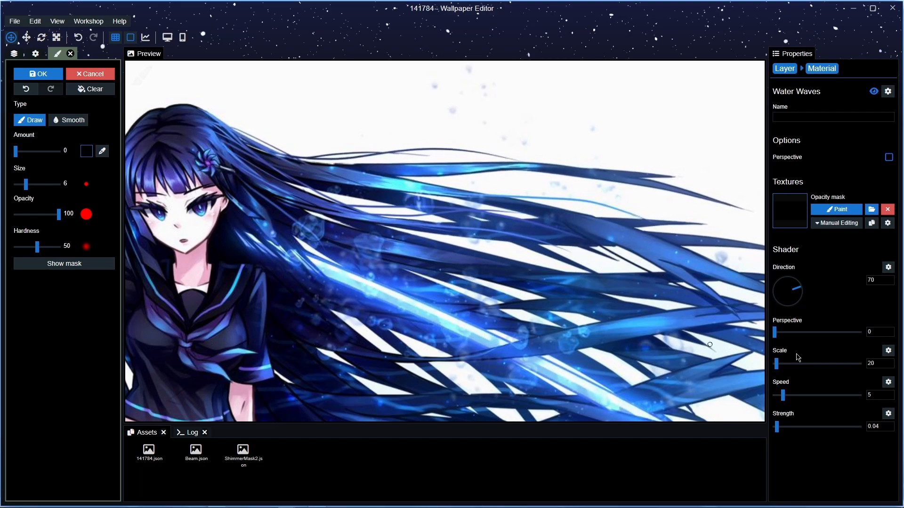
scroll(538, 302, "up", 2)
scroll(536, 301, "down", 2)
mouse_move(441, 344)
left_mouse_down()
mouse_move(454, 241)
mouse_move(415, 422)
left_mouse_up()
left_click_drag(390, 245, 351, 120)
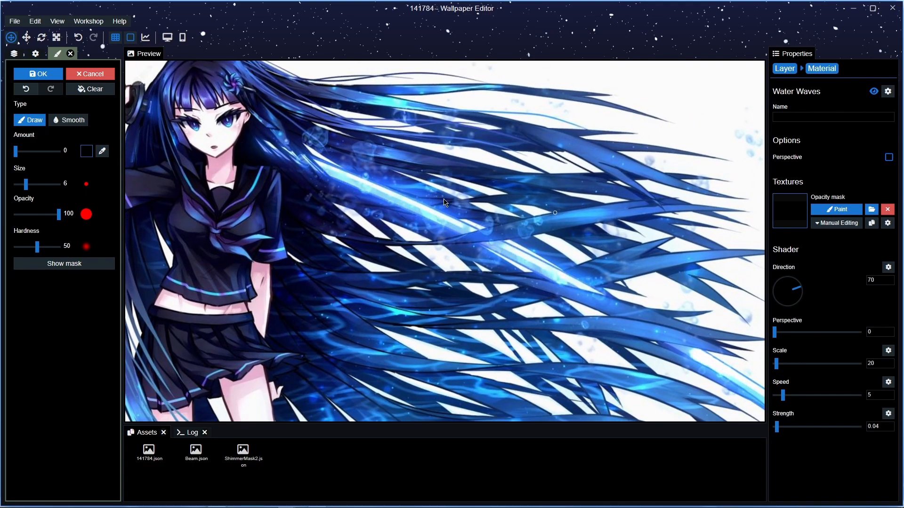
left_click_drag(422, 99, 413, 216)
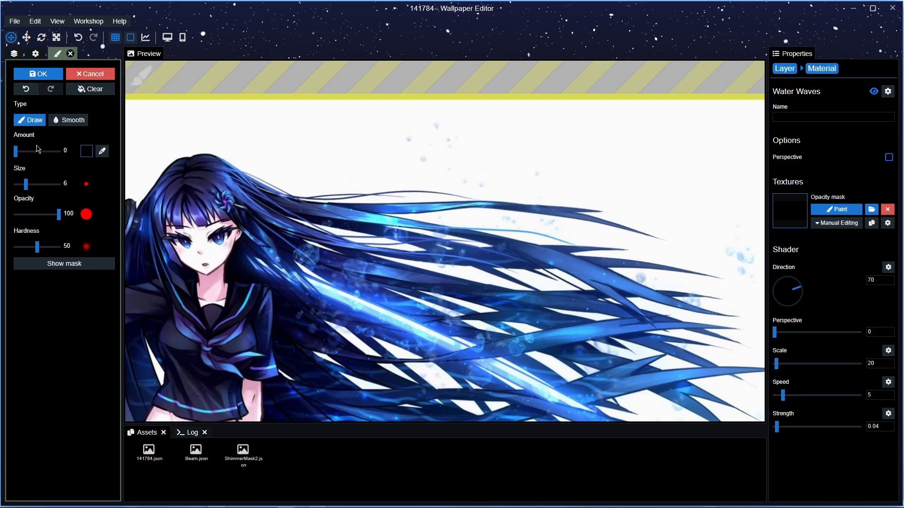
Step: Accept the painted opacity mask and add a second Water Waves effect to the 141784 layer
left_click(44, 77)
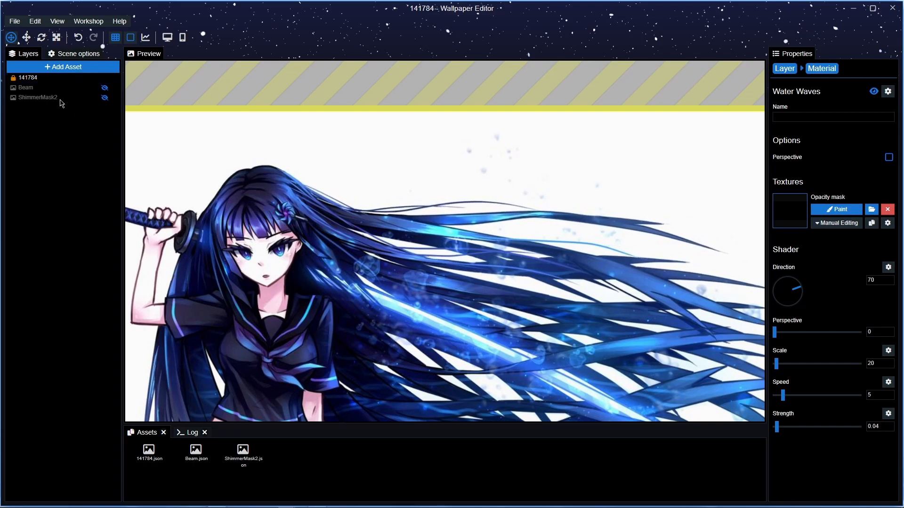
left_click(44, 78)
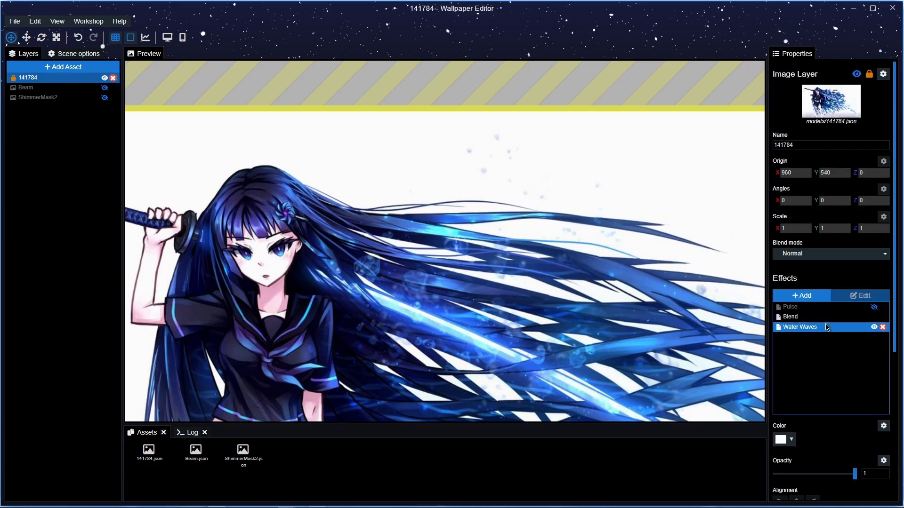
left_click(803, 295)
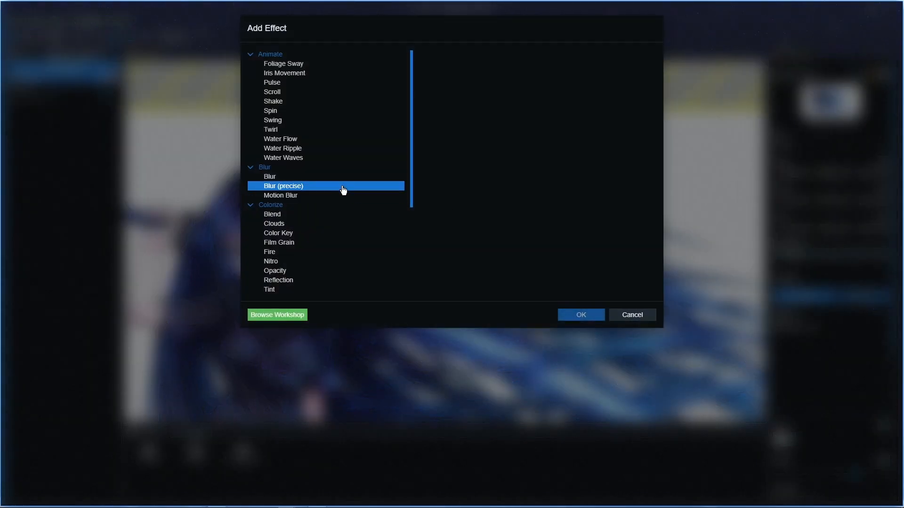
left_click(295, 159)
left_click(581, 316)
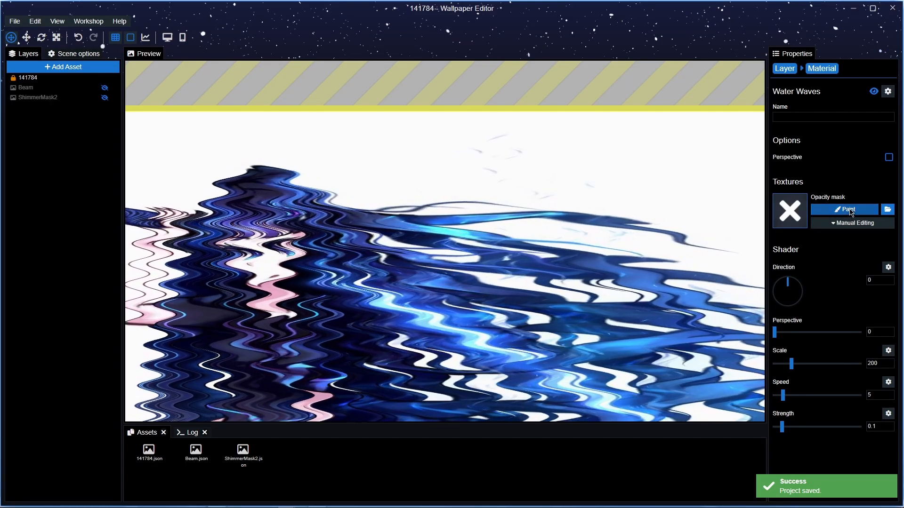
Step: Start painting the second effect's opacity mask with brush amount 255 and size 14, and save the project
left_click(848, 209)
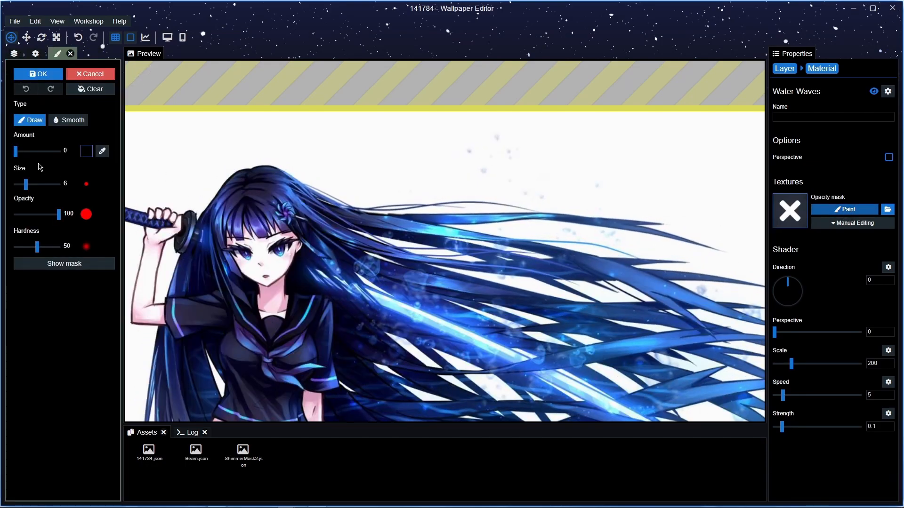
left_click_drag(16, 152, 72, 153)
scroll(513, 328, "up", 3)
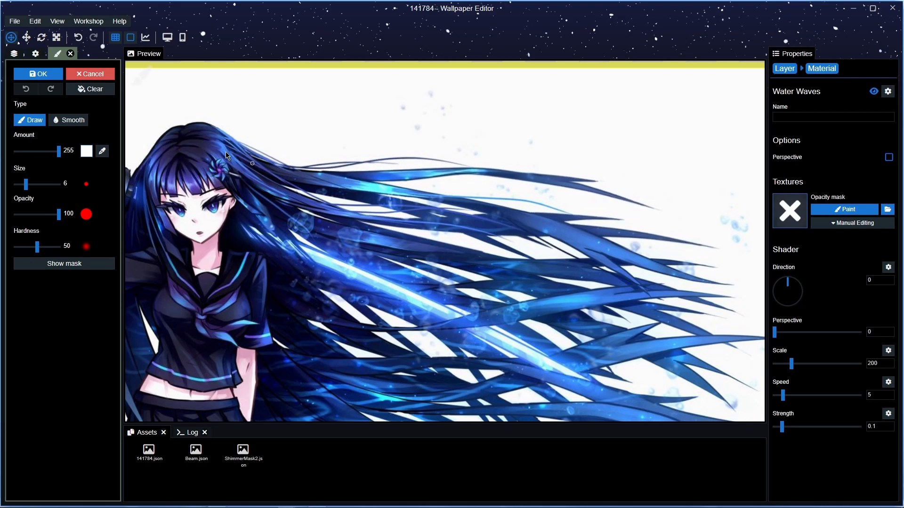
key("ctrl+s")
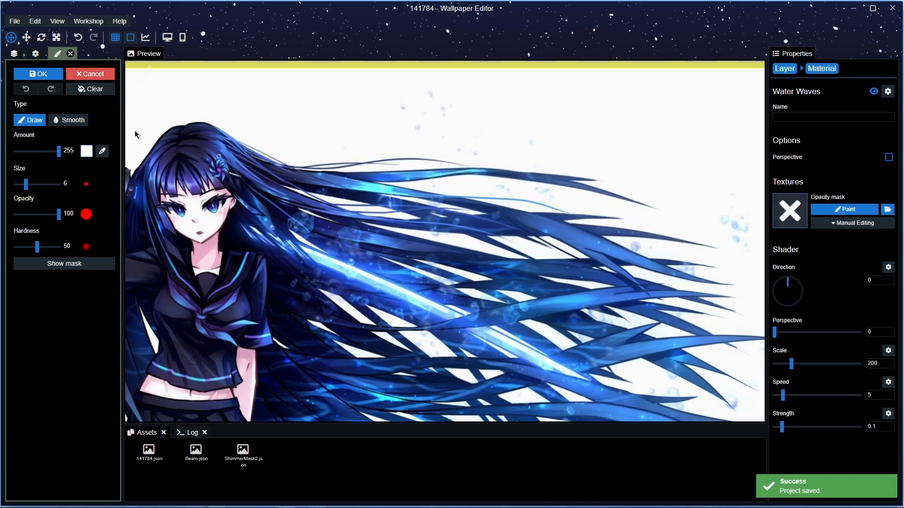
scroll(206, 141, "up", 4)
left_click_drag(135, 125, 205, 175)
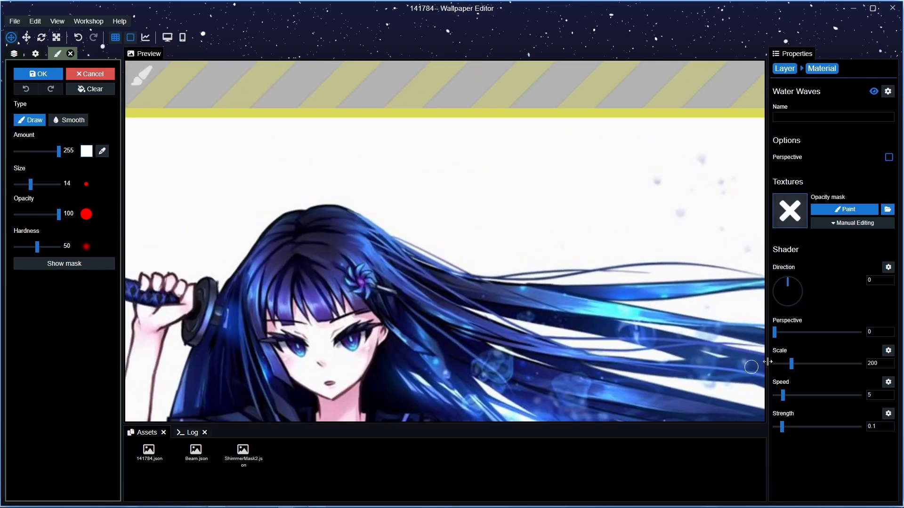
Step: Set the second Water Waves effect's scale to 20, strength to 0.04 and direction to 90
left_click_drag(782, 368, 780, 368)
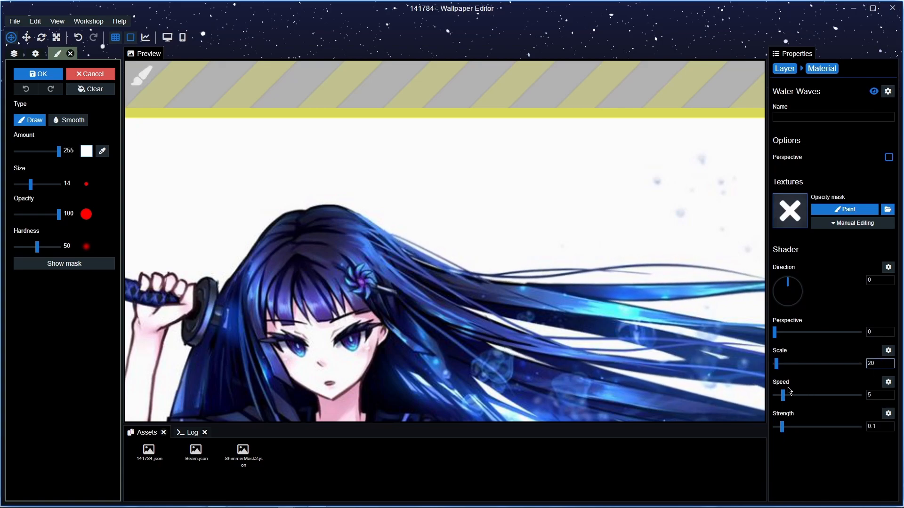
left_click(885, 426)
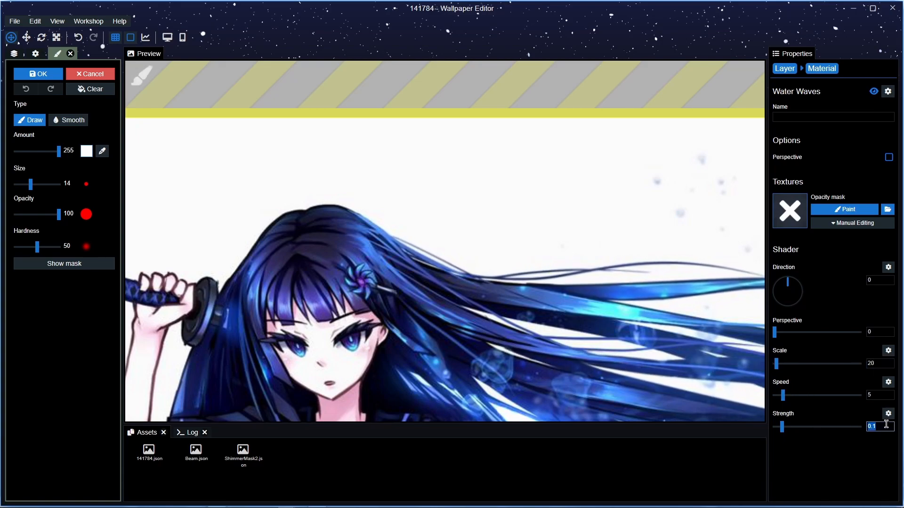
type("0")
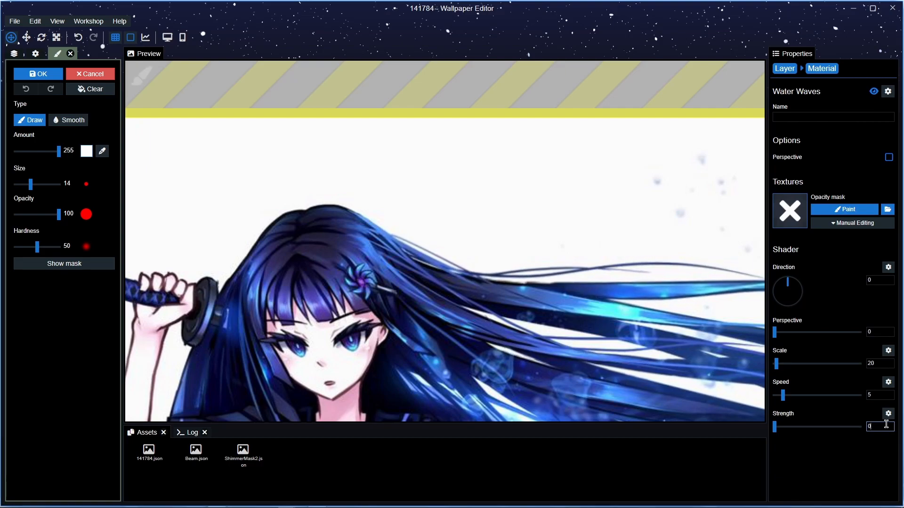
type(".04")
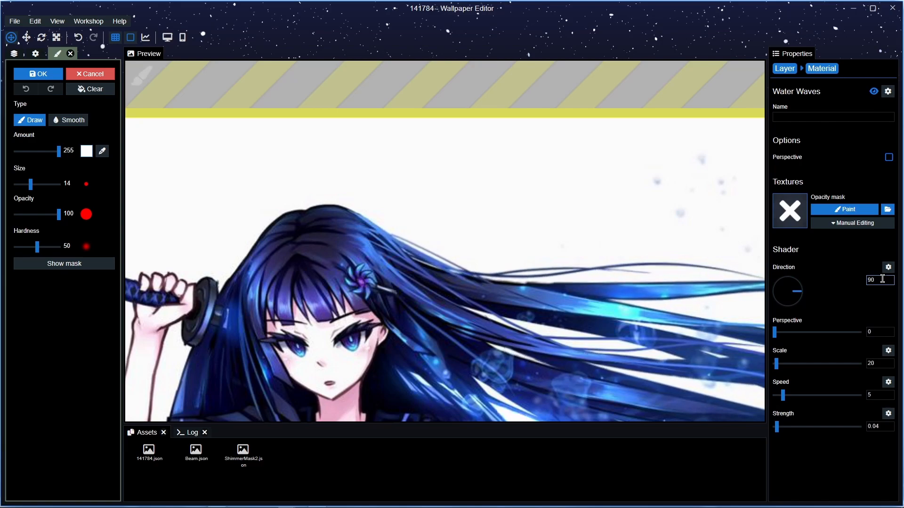
Step: Bring the upper hair strands beside the head into view for mask painting and save the project
left_click_drag(612, 286, 450, 187)
scroll(515, 275, "down", 2)
left_click_drag(521, 287, 497, 258)
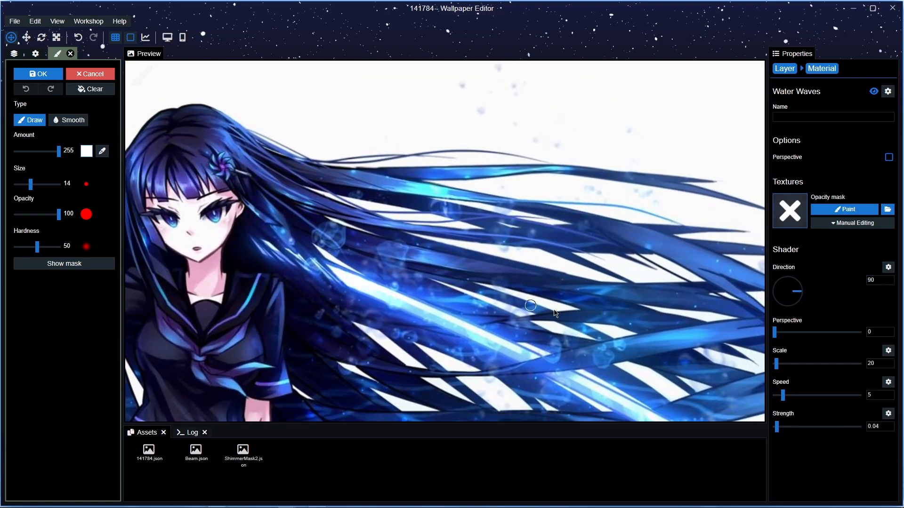
left_click_drag(240, 154, 391, 249)
scroll(379, 236, "up", 1)
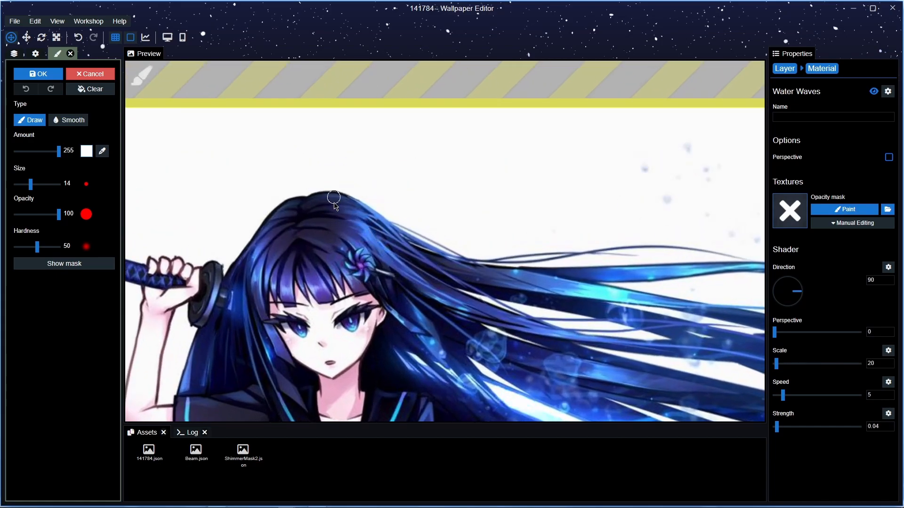
key("ctrl+s")
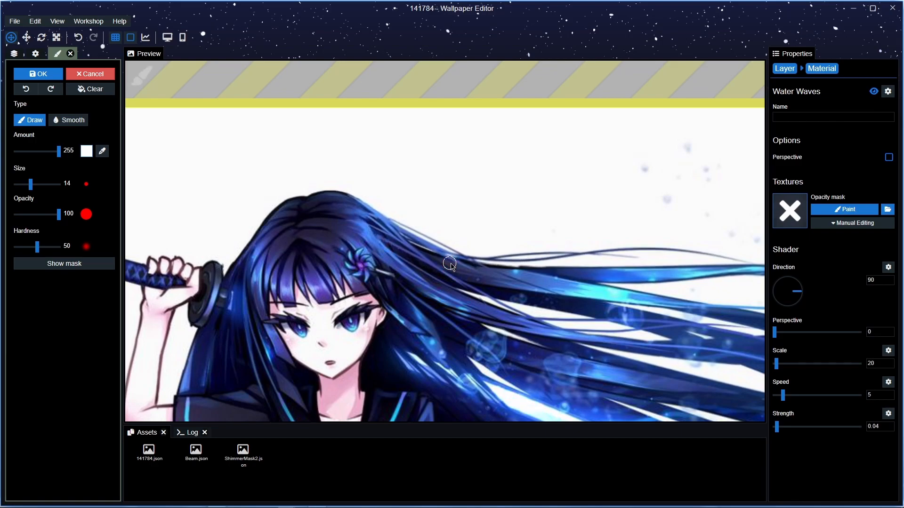
Step: Paint the second effect's opacity mask along the upper hair strands, from beside the head out to the tips
scroll(478, 280, "up", 3)
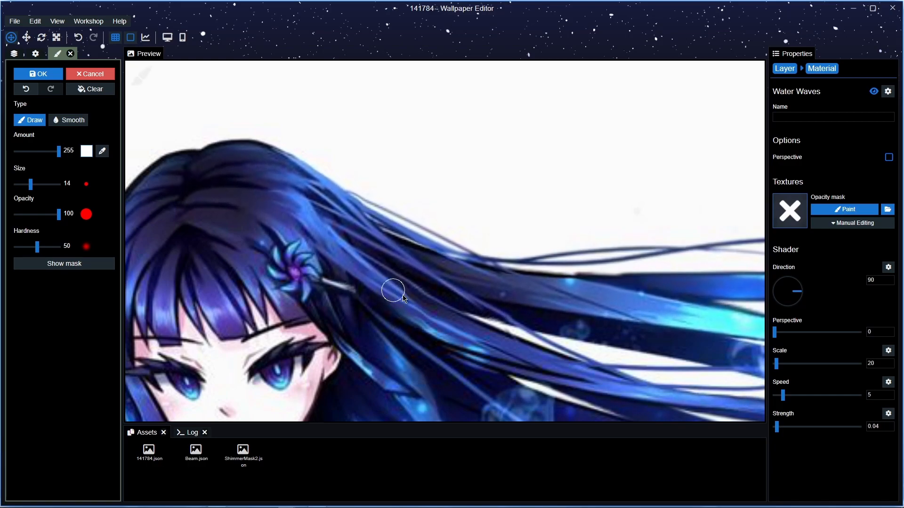
left_click_drag(517, 319, 399, 281)
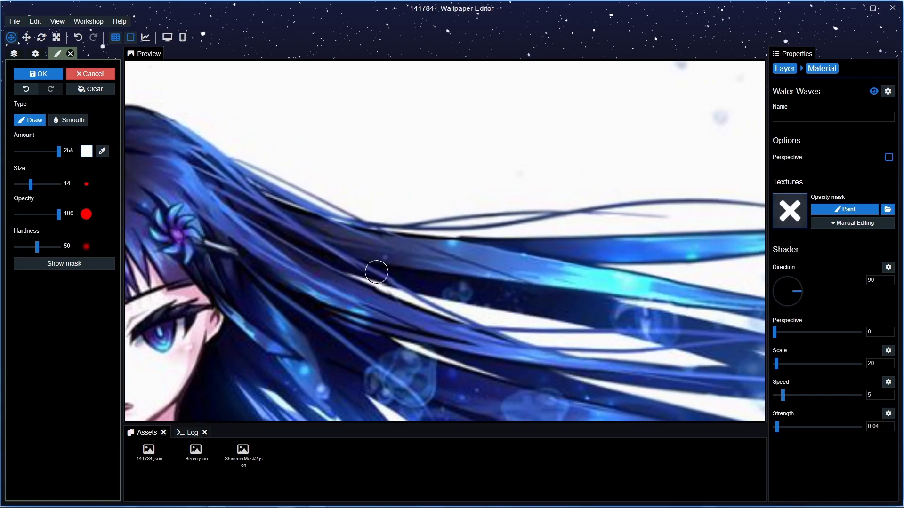
left_click(391, 278)
left_click_drag(620, 307, 540, 261)
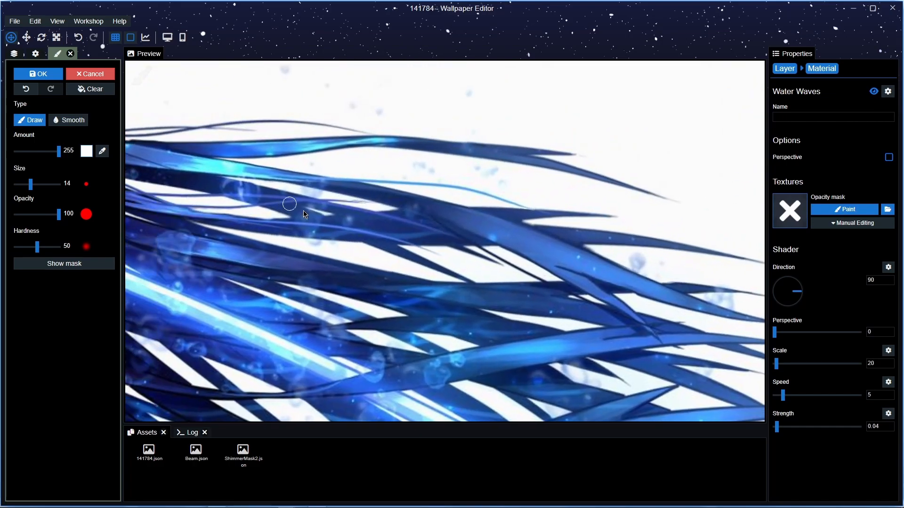
scroll(309, 214, "down", 3)
scroll(307, 212, "up", 5)
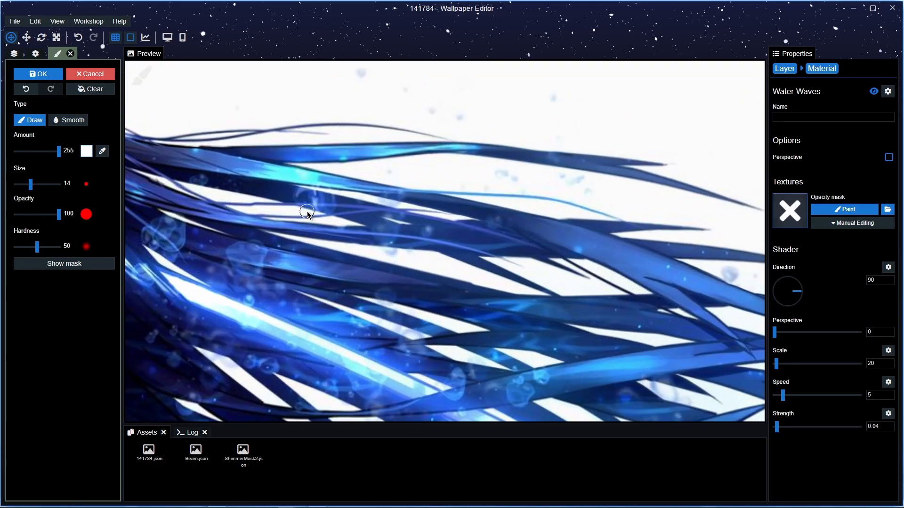
Step: Set the second Water Waves effect's strength to 0.02, speed to 10 and scale to 77.36, and save the project
left_click(887, 427)
key("BackSpace")
type("1")
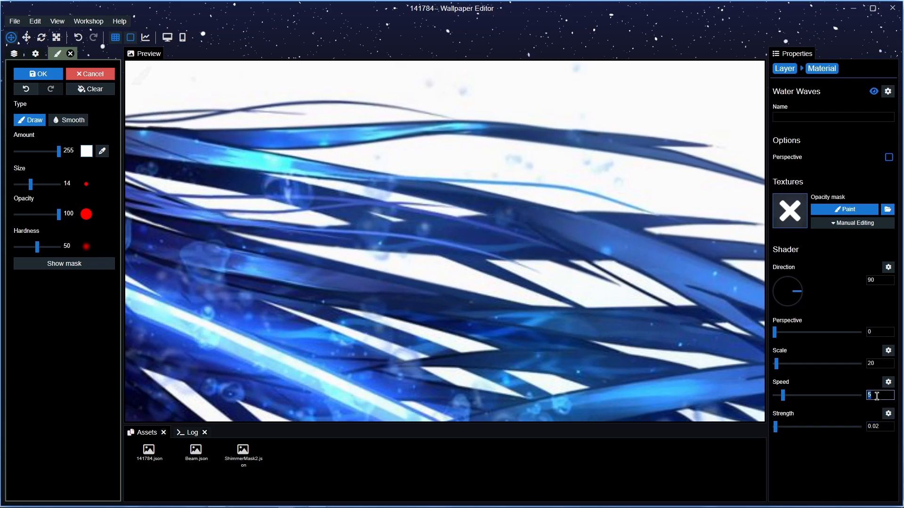
type("10")
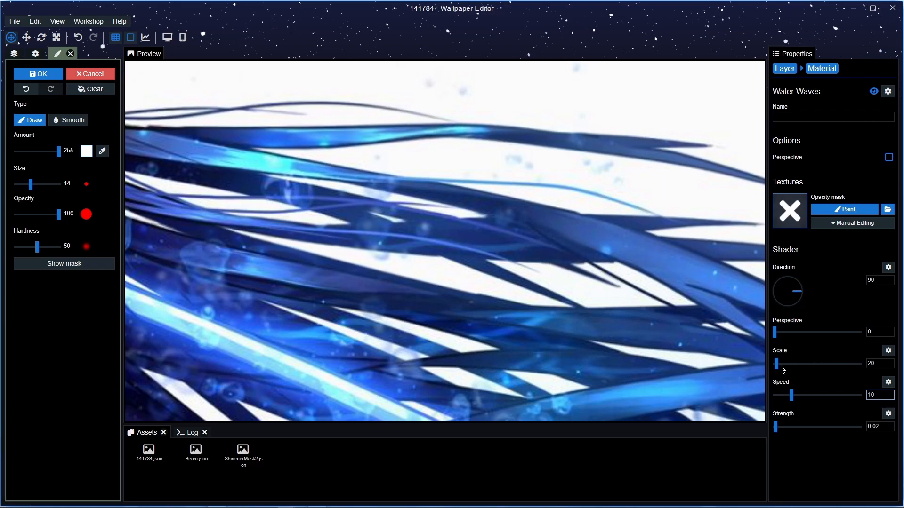
left_click_drag(776, 364, 782, 364)
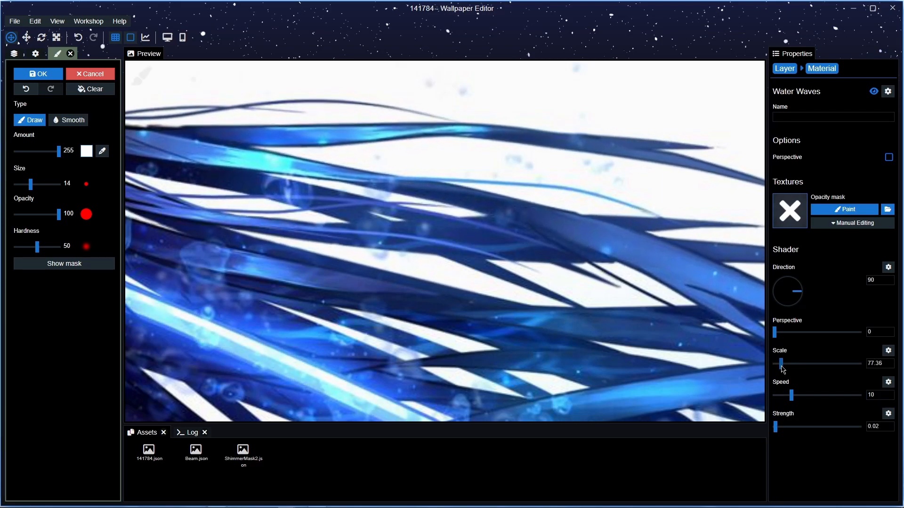
scroll(325, 252, "down", 3)
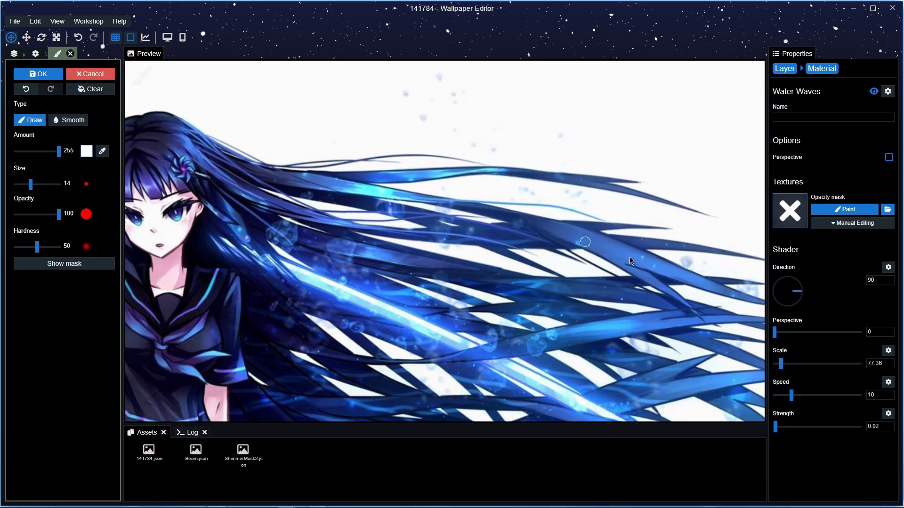
key("ctrl+s")
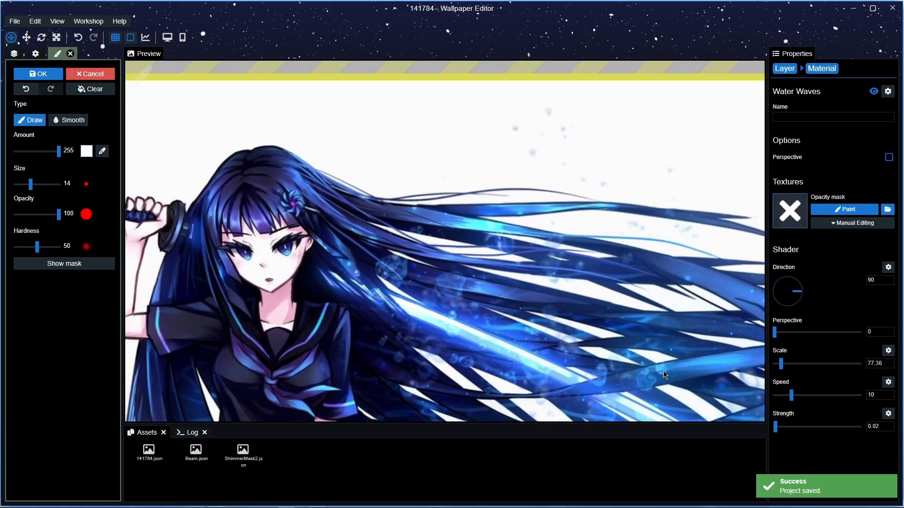
Step: Refine the hair mask with brush size 9, and reduce the brush amount to 0 to erase excess mask along the strands
scroll(433, 275, "up", 2)
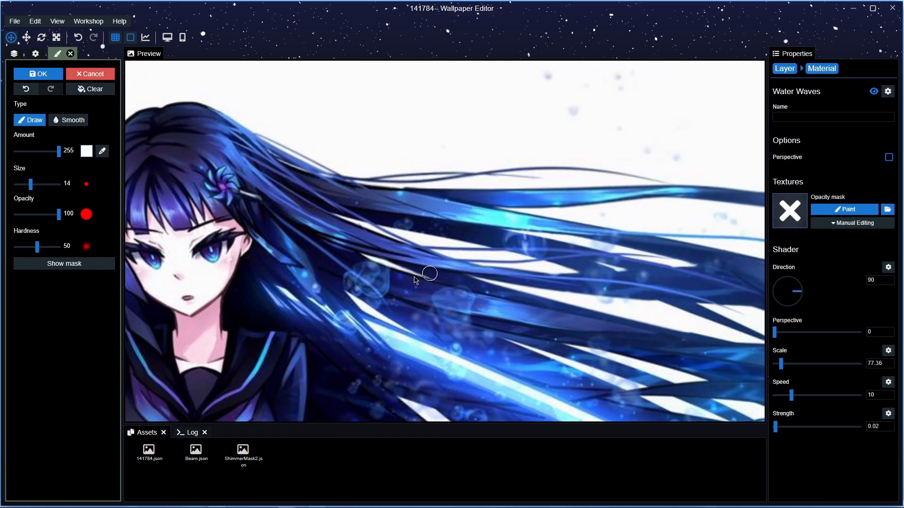
scroll(372, 250, "up", 2)
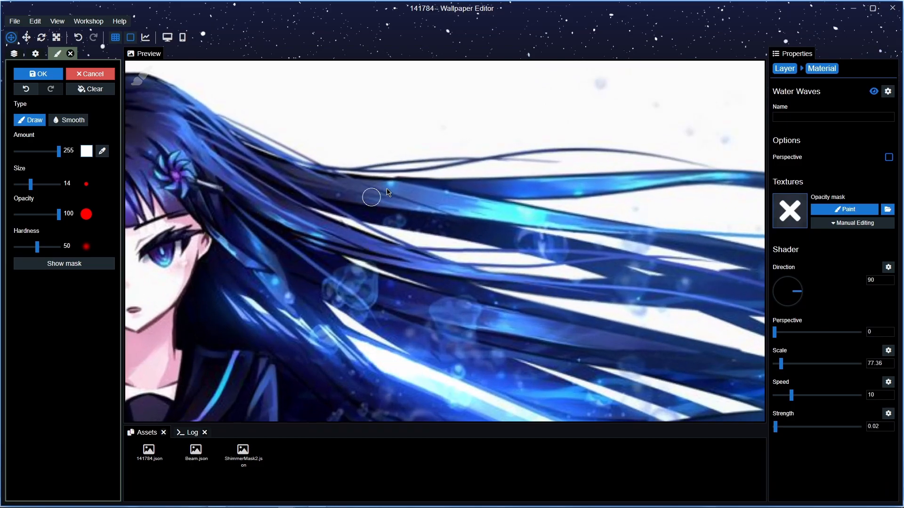
scroll(349, 244, "up", 2)
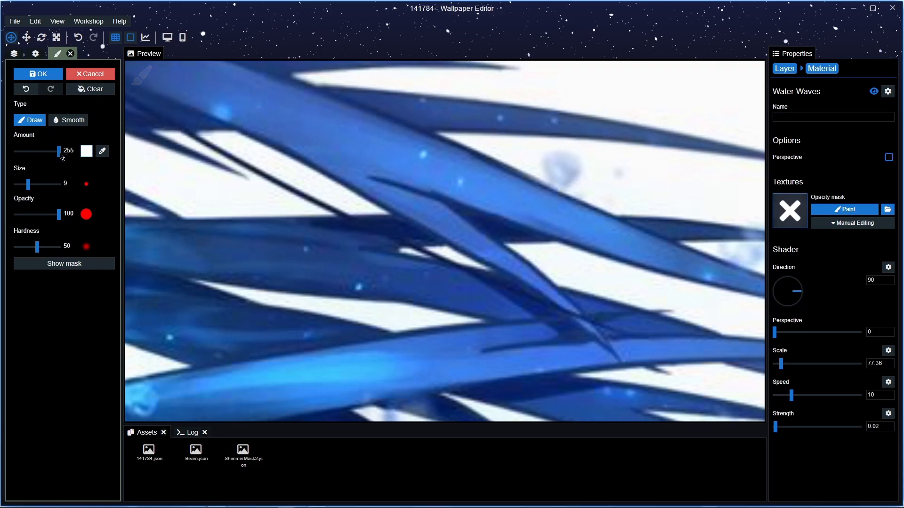
left_click_drag(59, 151, 15, 151)
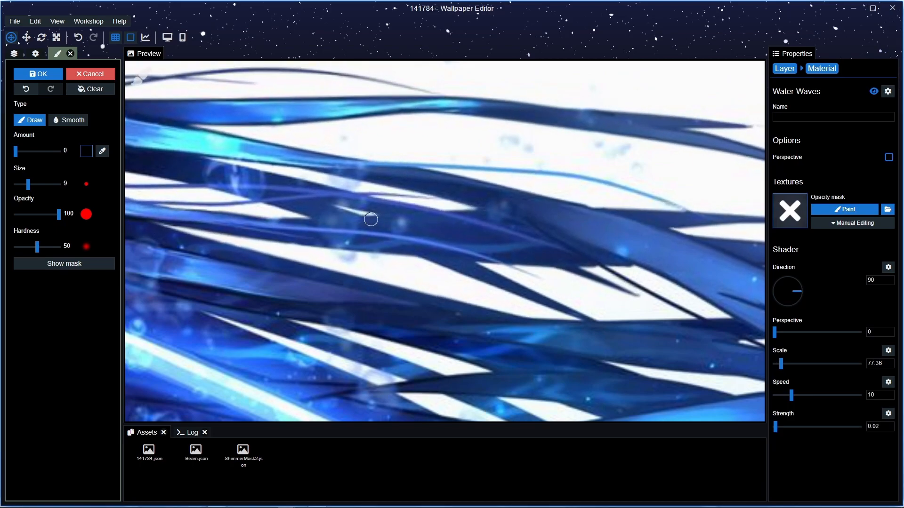
scroll(252, 216, "down", 5)
scroll(266, 291, "down", 3)
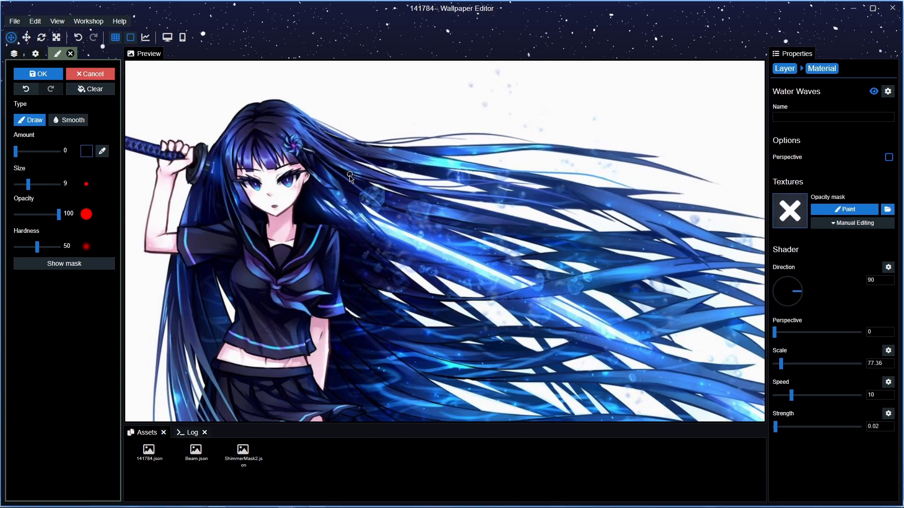
Step: Check the hair movement on the whole character, accept the second effect's painted opacity mask and save the project
scroll(391, 231, "up", 2)
left_click_drag(531, 199, 483, 210)
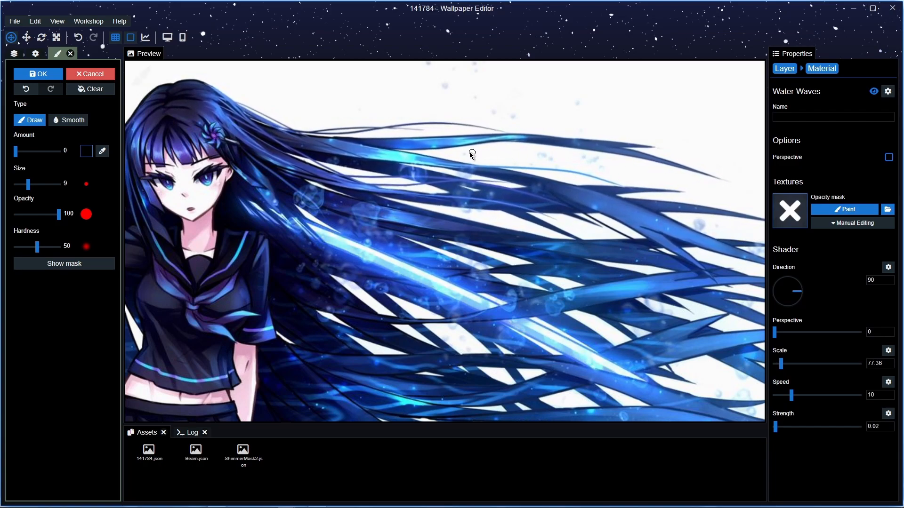
scroll(417, 146, "down", 3)
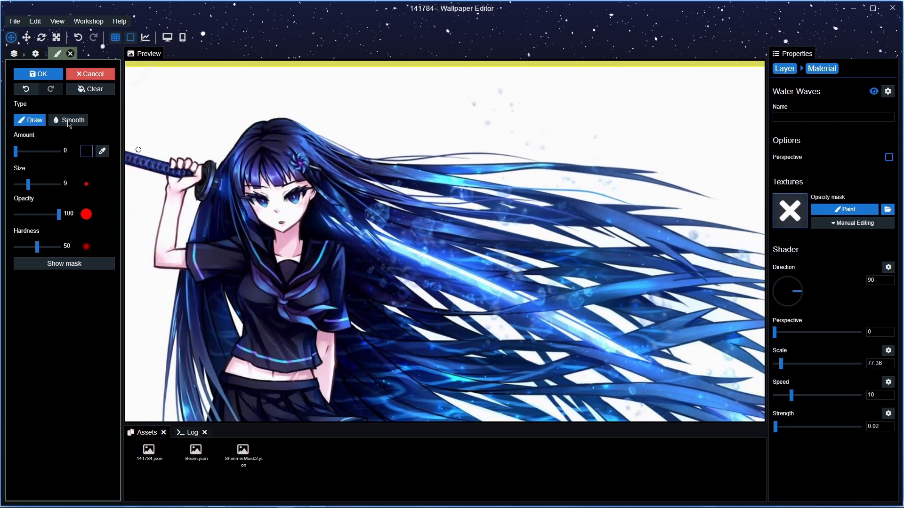
left_click(40, 74)
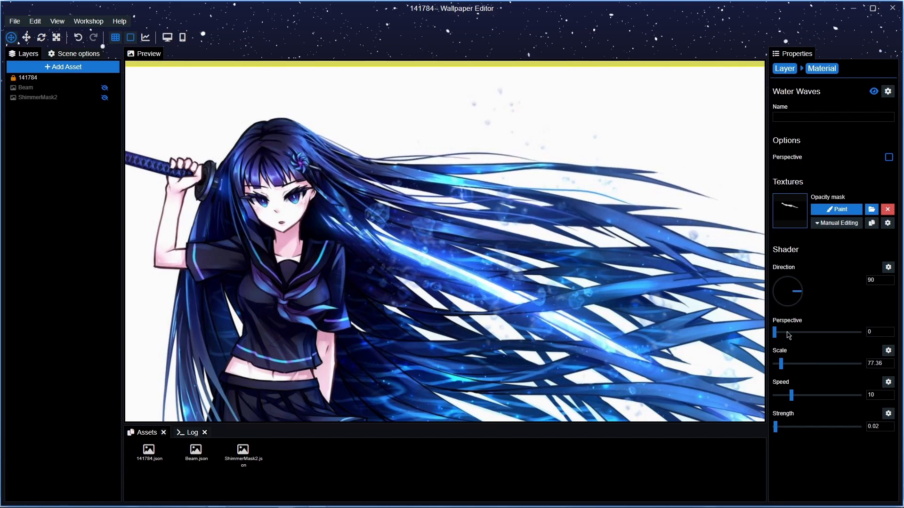
key("ctrl+s")
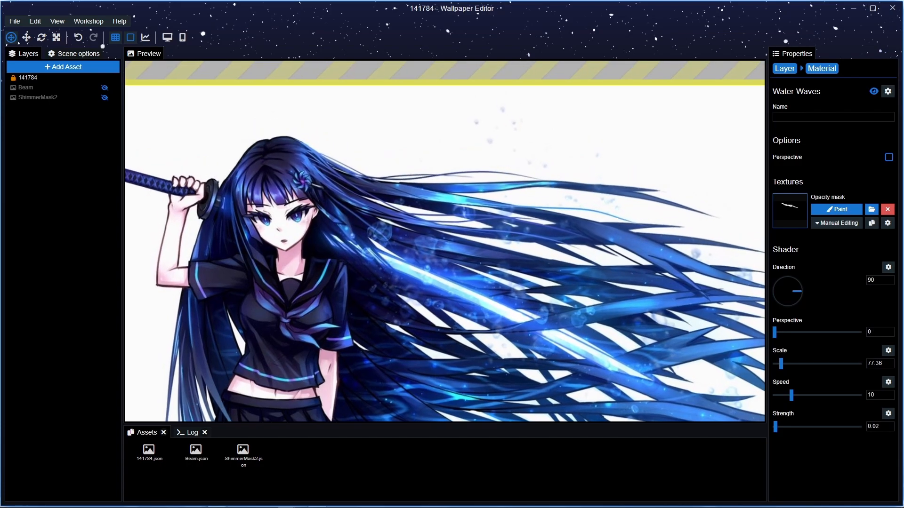
Step: Save the project and add a third Water Waves effect named Clothing to the 141784 layer
left_click(67, 99)
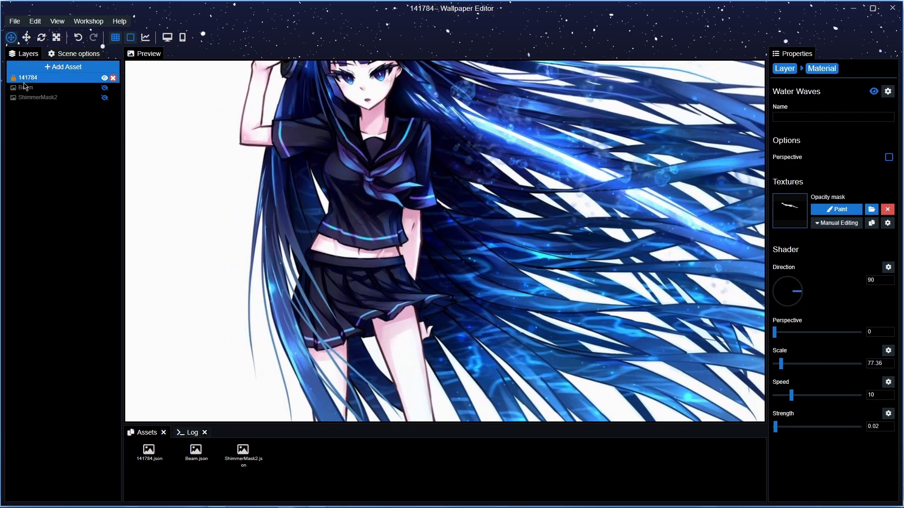
left_click(29, 81)
key("ctrl+s")
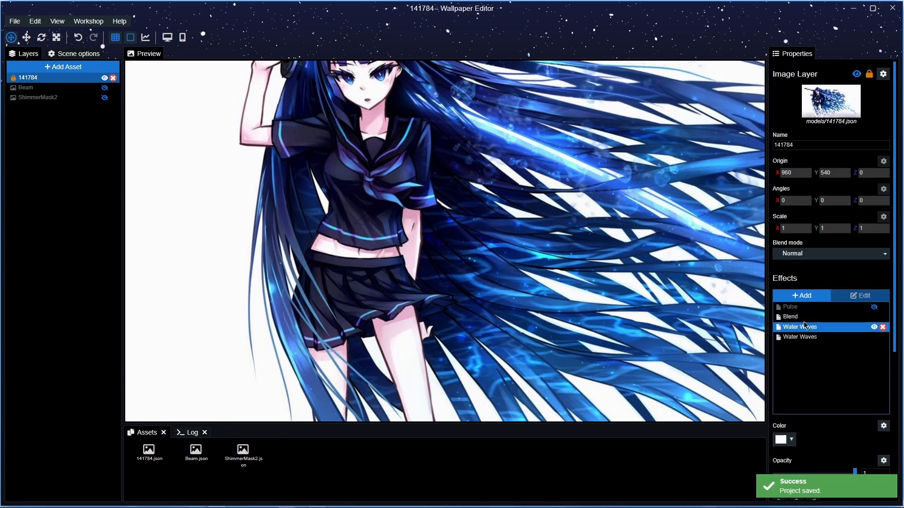
left_click(799, 295)
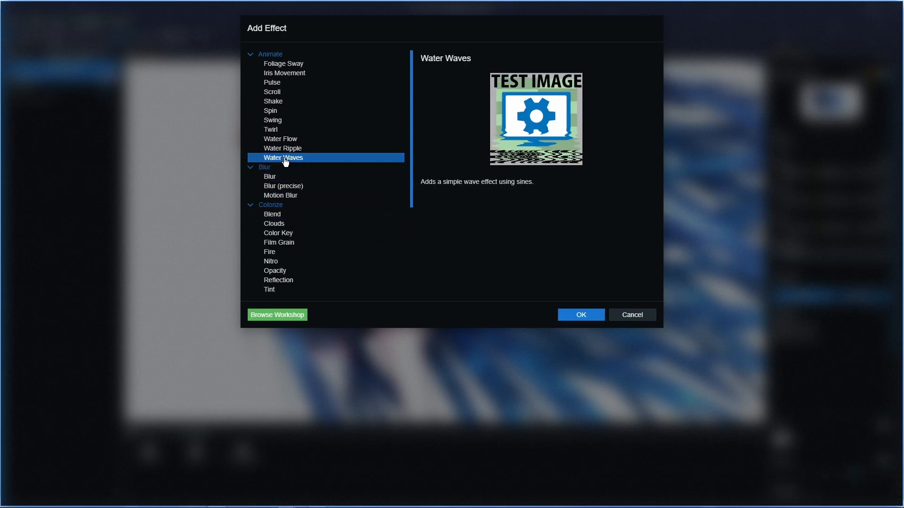
left_click(582, 315)
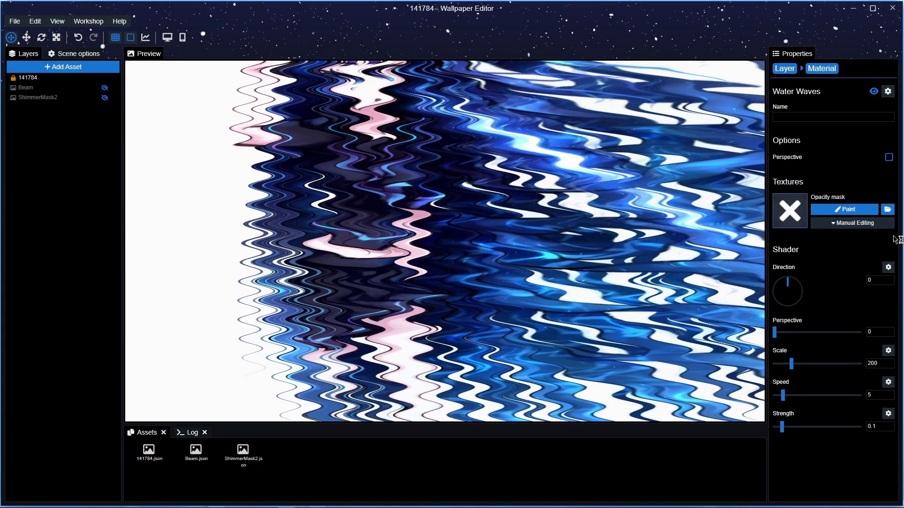
left_click(823, 117)
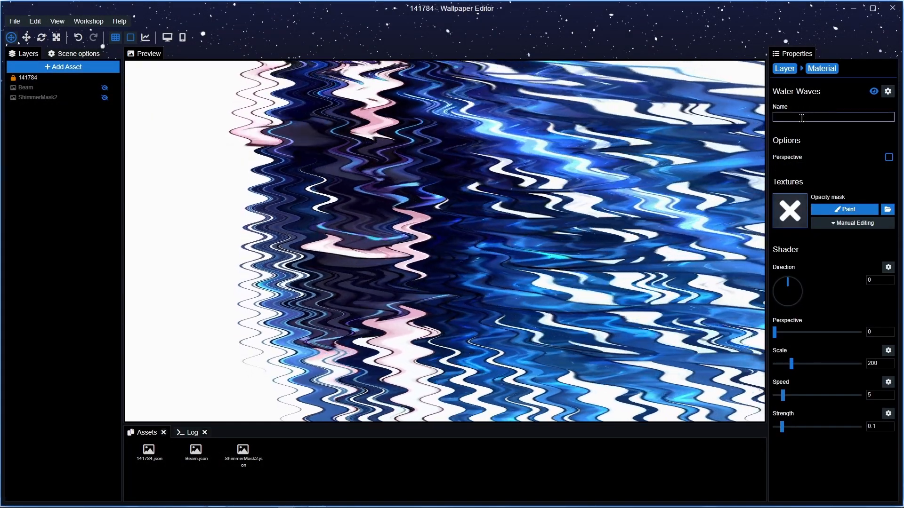
type("Clothing")
key("Return")
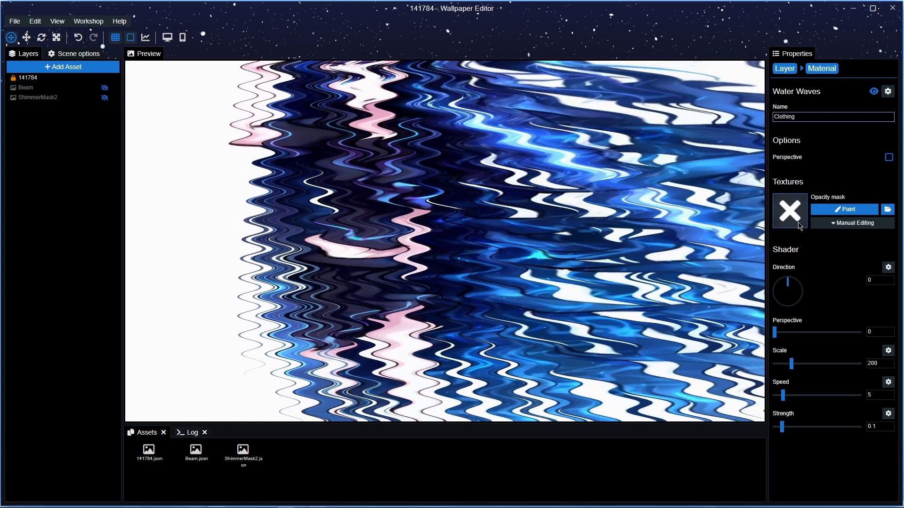
Step: Open the Clothing effect's opacity mask for painting with brush amount 255 and size 20, and set the effect's scale to 30
left_click(840, 209)
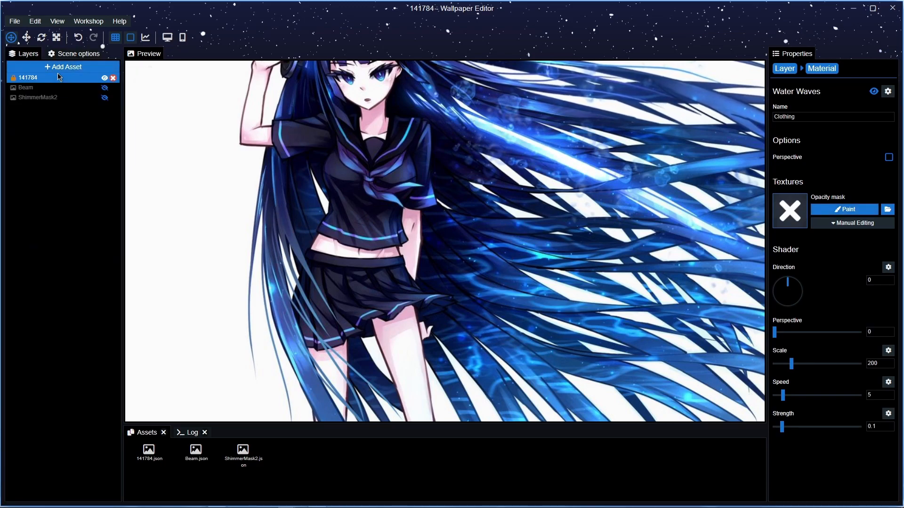
left_click(785, 69)
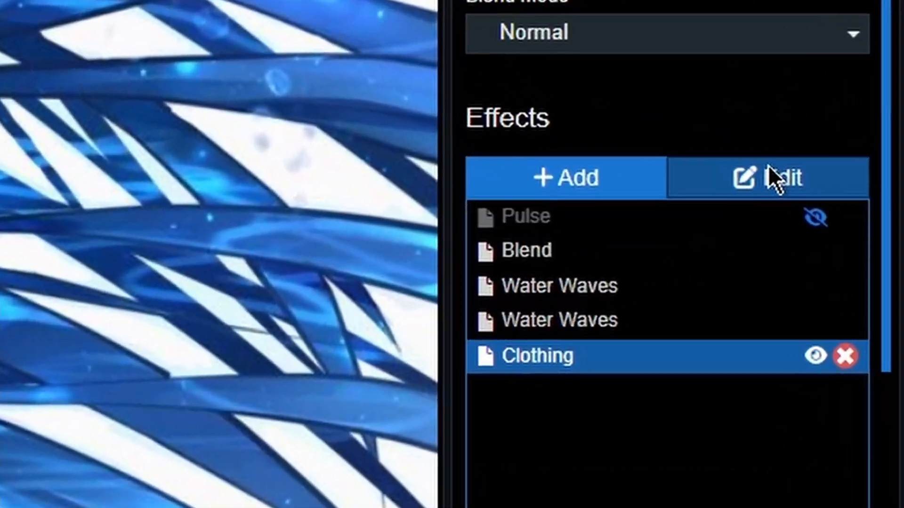
left_click(836, 267)
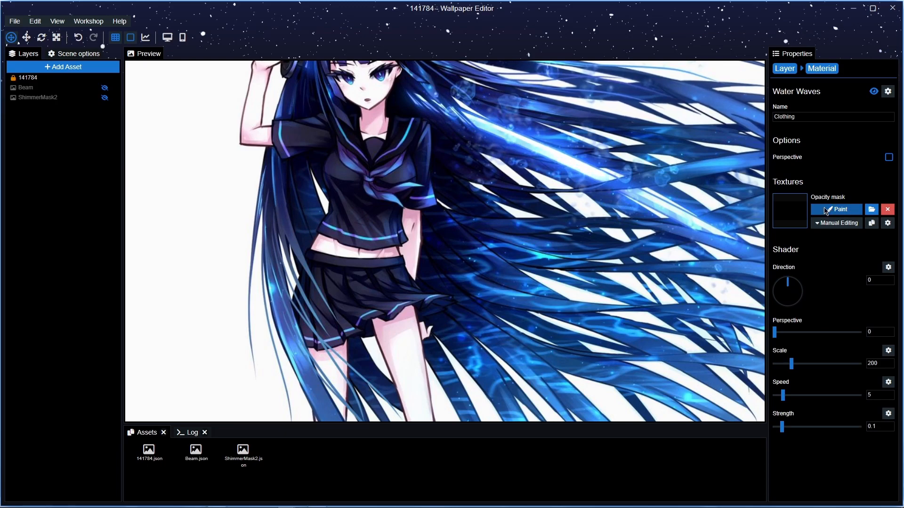
left_click(845, 209)
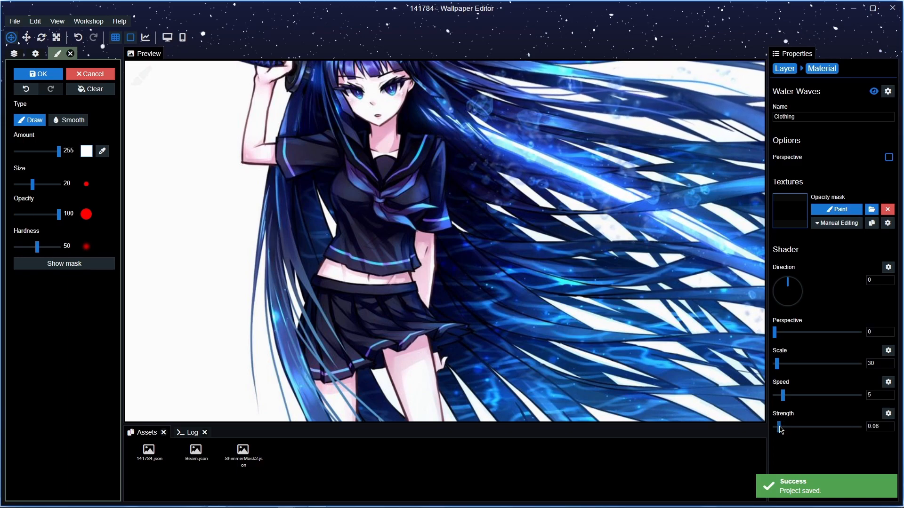
Step: Set the Clothing effect's strength to 0.04 and direction to 130, and paint its mask over the skirt with brush size 15
left_click_drag(780, 429, 779, 429)
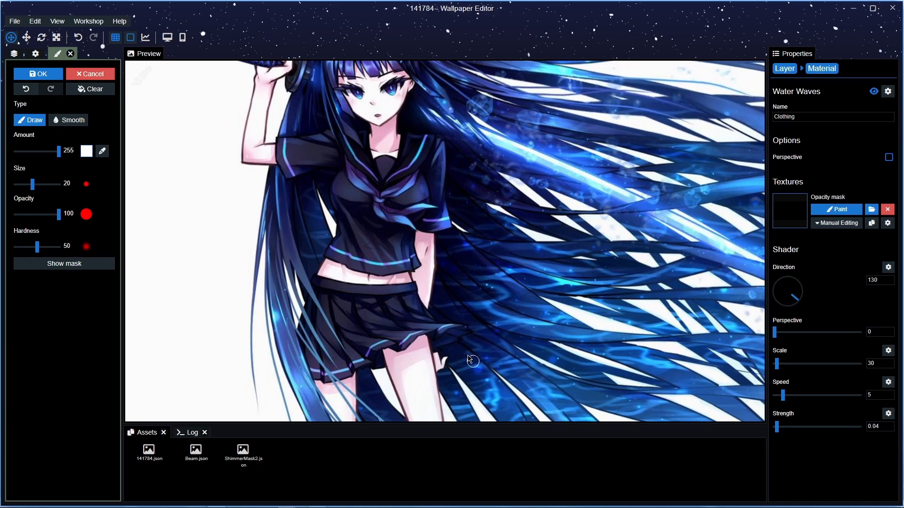
scroll(430, 345, "up", 3)
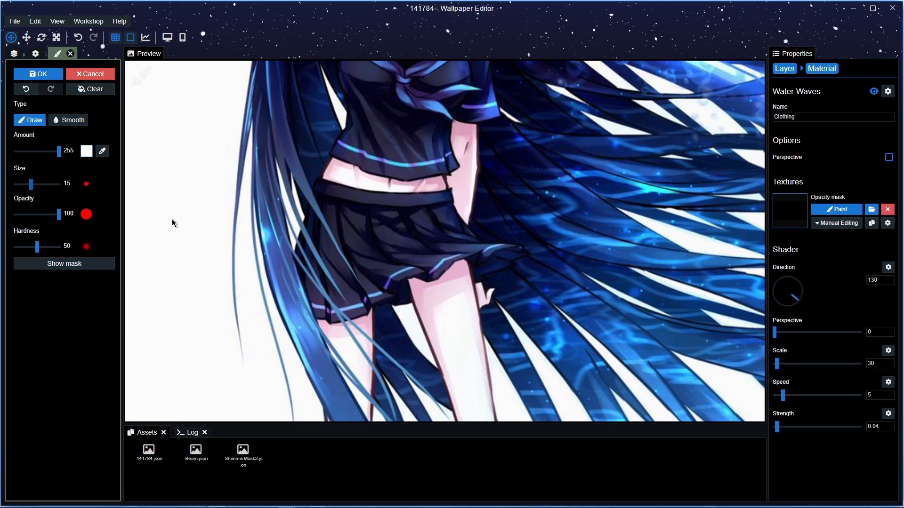
scroll(329, 257, "up", 3)
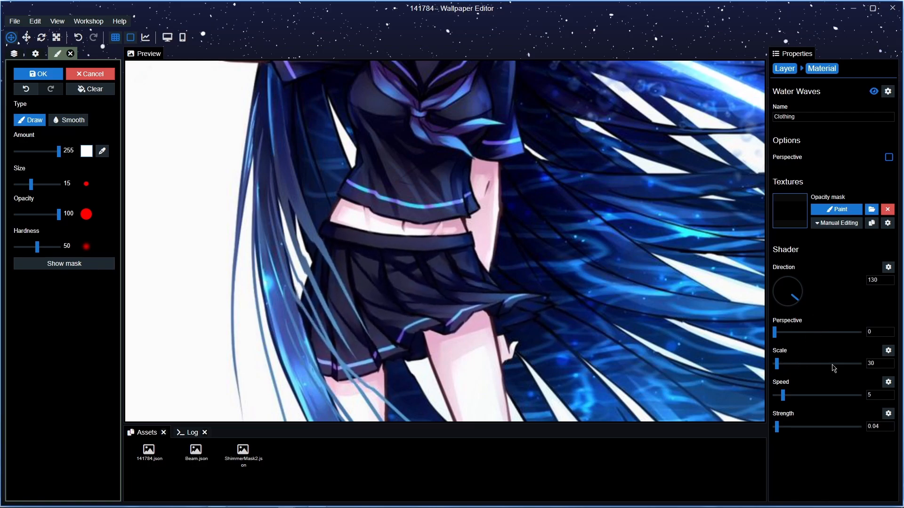
Step: Set the Clothing effect's scale to 35 and save the project
left_click(777, 366)
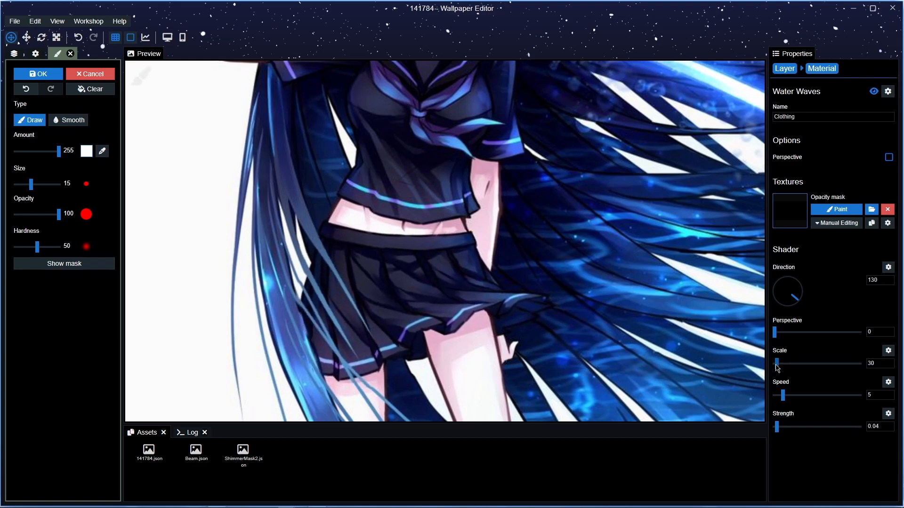
left_click_drag(777, 368, 778, 368)
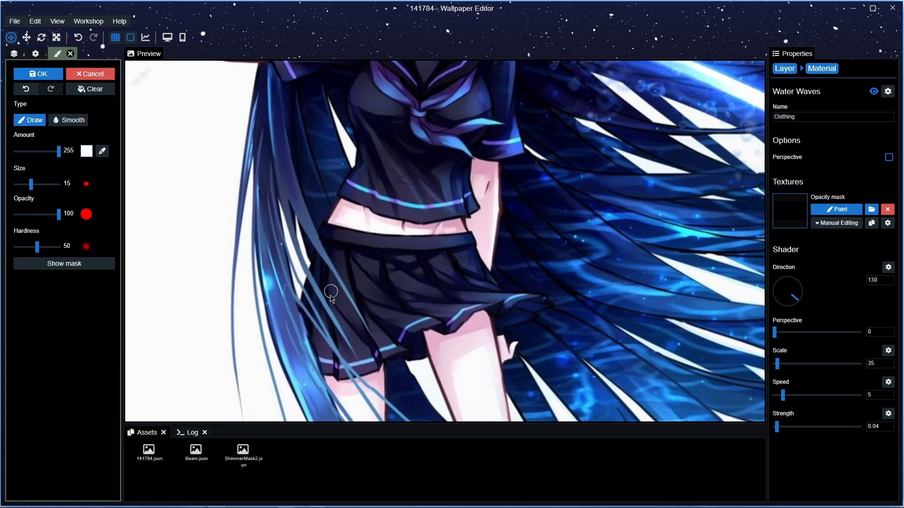
key("ctrl+s")
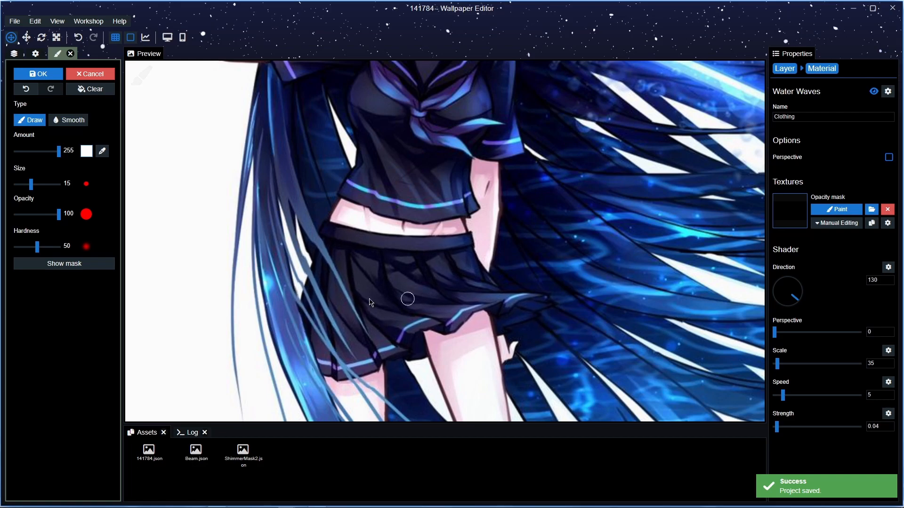
Step: Erase the Clothing mask from the hair strands overlapping the skirt, using brush amount 0 and size 6
left_click(16, 150)
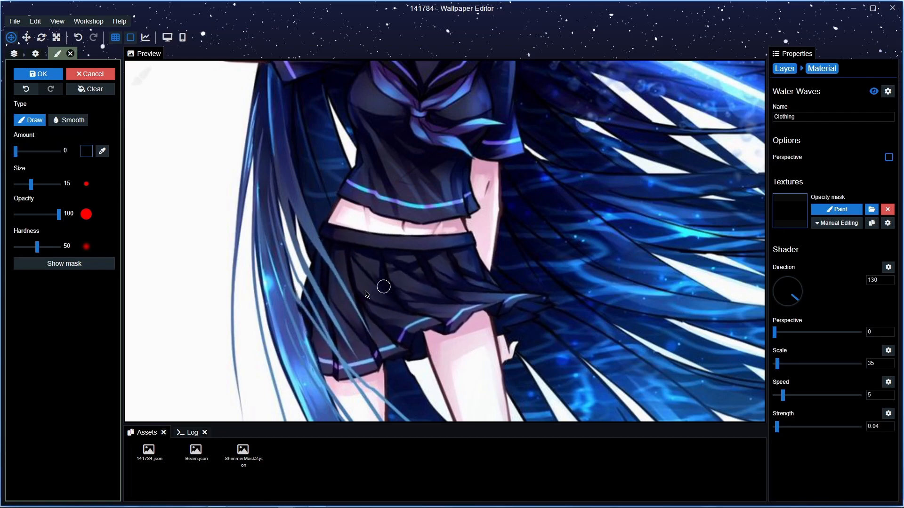
scroll(328, 293, "up", 3)
left_click_drag(329, 290, 444, 294)
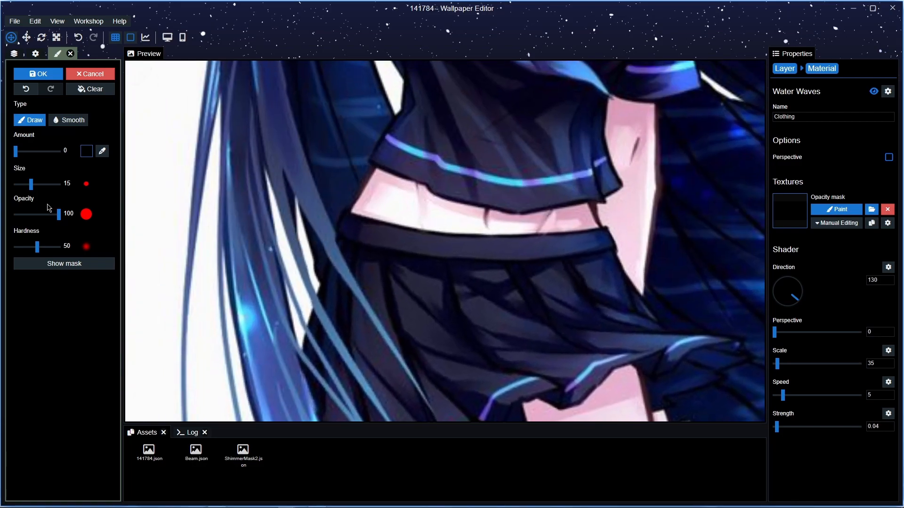
left_click_drag(32, 183, 44, 185)
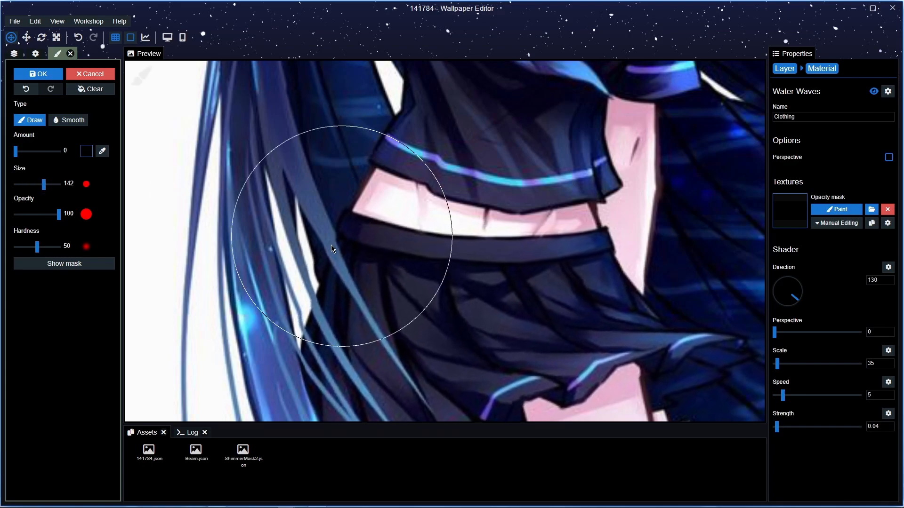
mouse_move(44, 184)
left_mouse_down()
mouse_move(17, 186)
mouse_move(25, 184)
left_mouse_up()
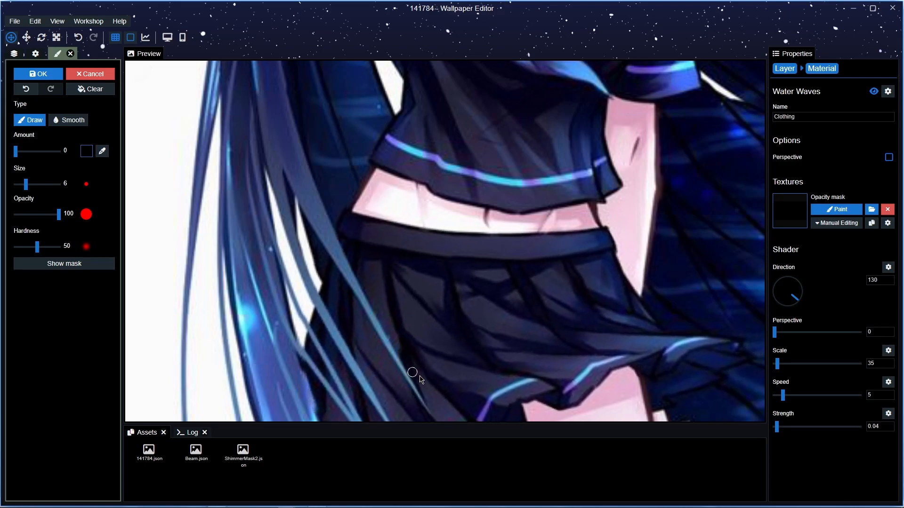
left_click_drag(419, 376, 416, 287)
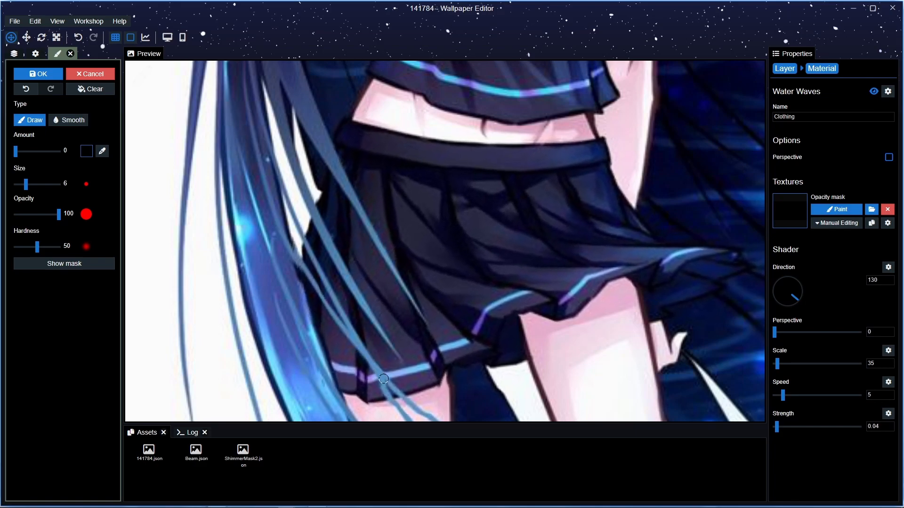
Step: Check the skirt movement on the whole character and accept the Clothing effect's painted opacity mask
scroll(395, 379, "down", 5)
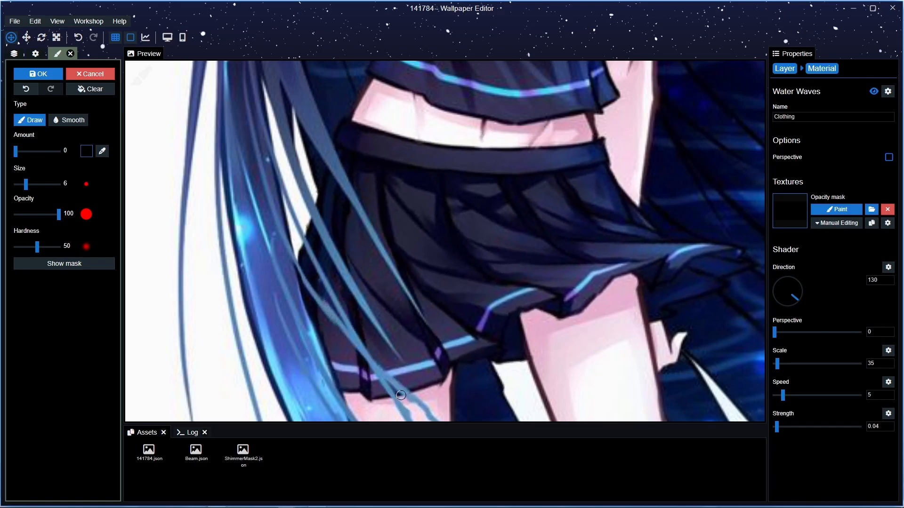
scroll(499, 295, "down", 3)
scroll(500, 278, "up", 3)
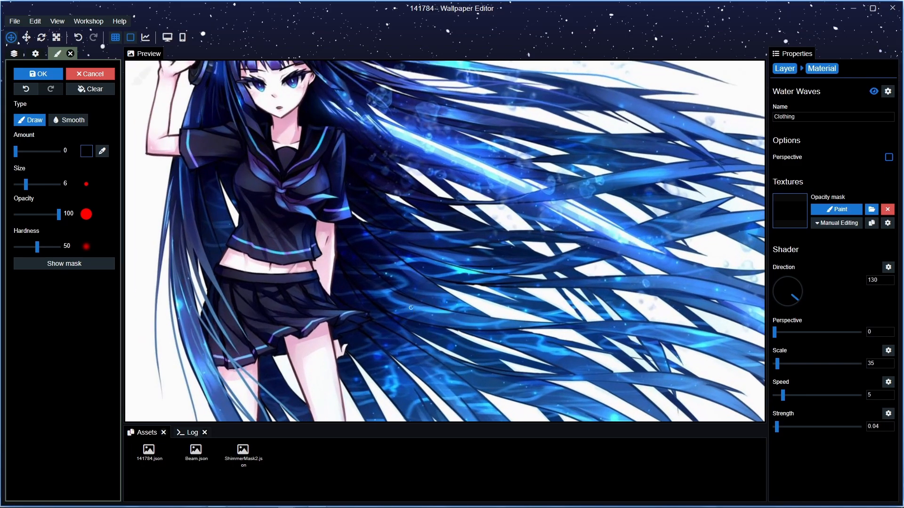
scroll(414, 320, "up", 2)
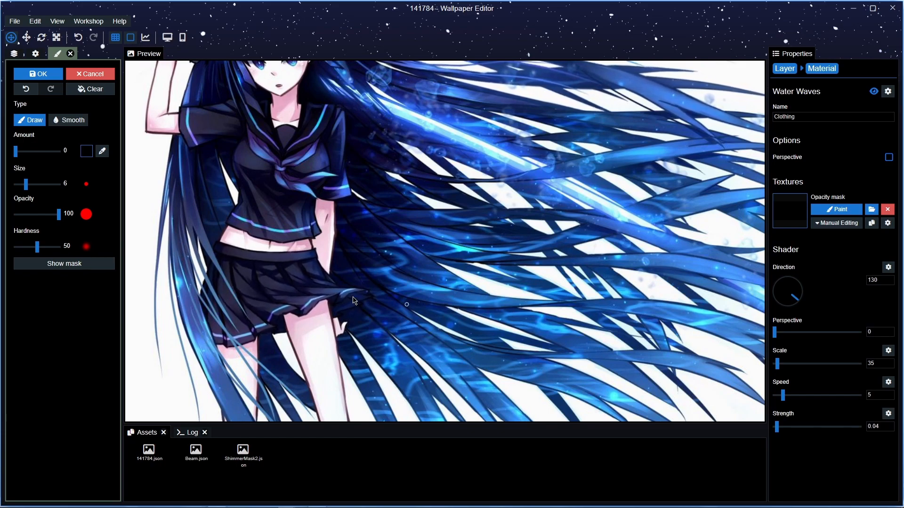
left_click_drag(437, 270, 436, 303)
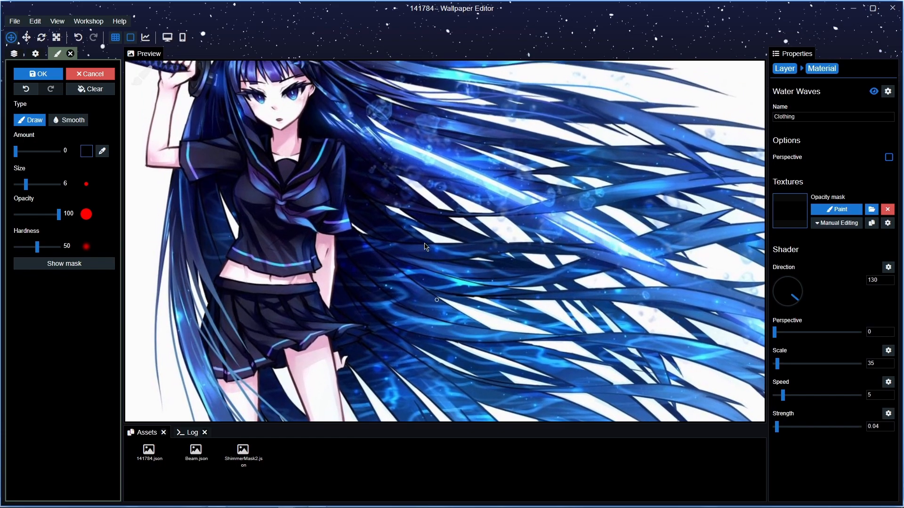
left_click_drag(320, 303, 327, 283)
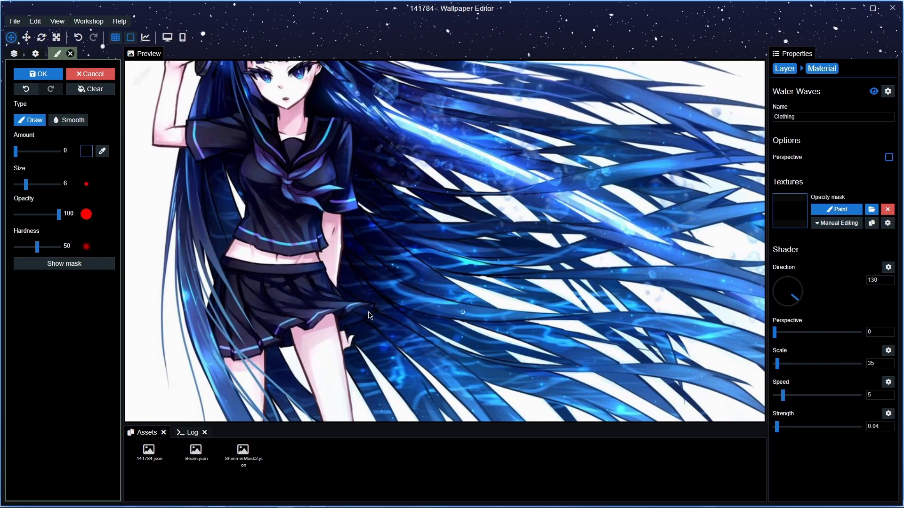
left_click(43, 75)
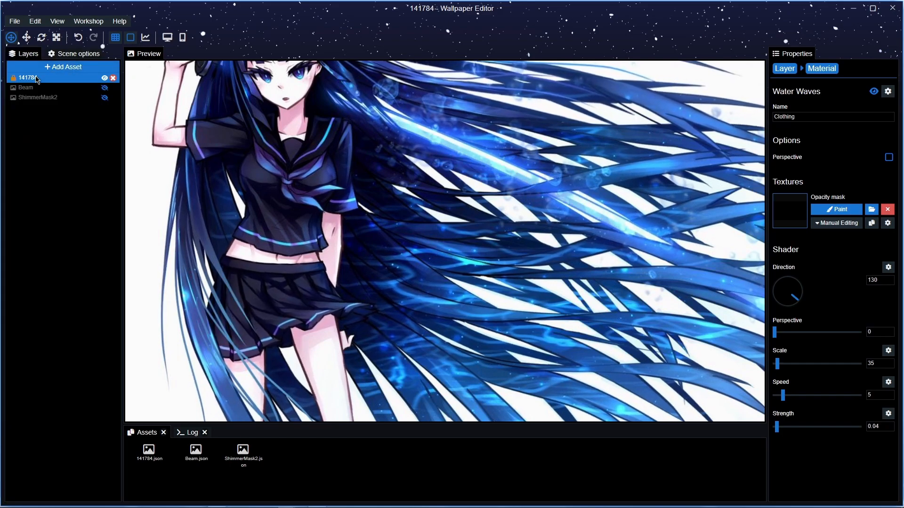
Step: Return to the 141784 layer's properties, save the project and review the combined hair and clothing animation
left_click(35, 80)
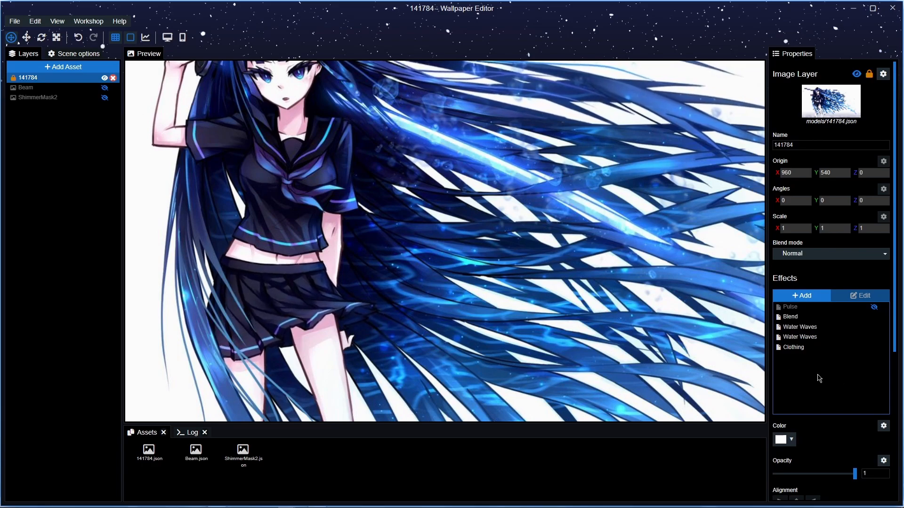
scroll(487, 221, "down", 1)
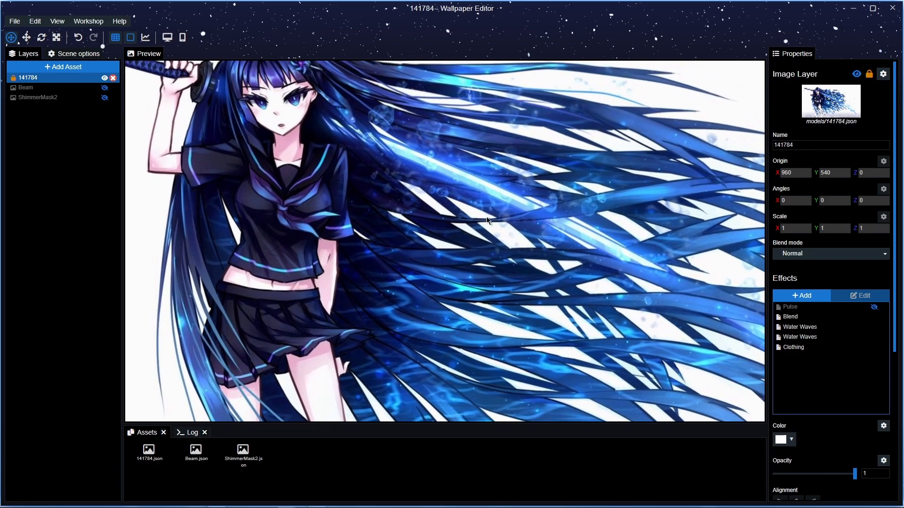
scroll(488, 221, "down", 2)
key("ctrl+s")
scroll(487, 221, "up", 1)
left_click_drag(487, 221, 489, 235)
mouse_move(344, 288)
left_mouse_down()
mouse_move(338, 291)
mouse_move(352, 263)
mouse_move(333, 292)
left_mouse_up()
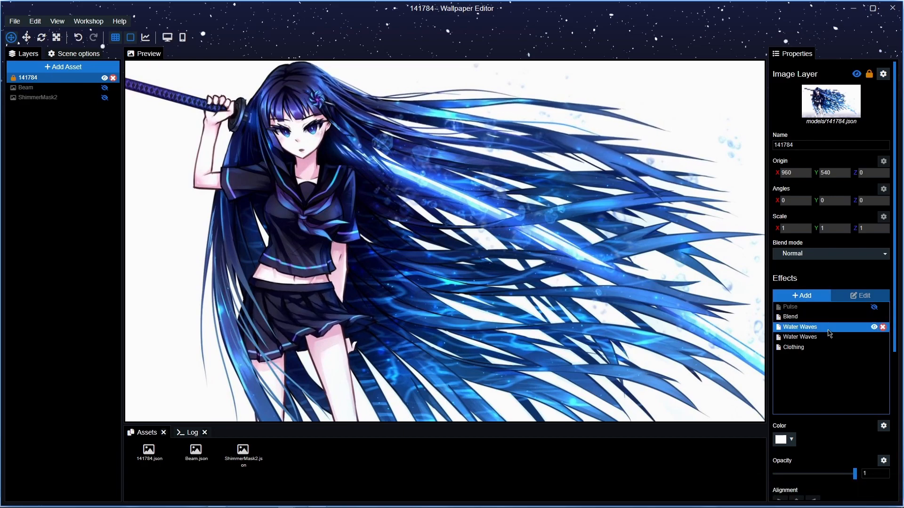
Step: Open the first Water Waves effect with its opacity mask in painting mode, and set its scale to 33.16 and strength to 0.08
left_click(855, 297)
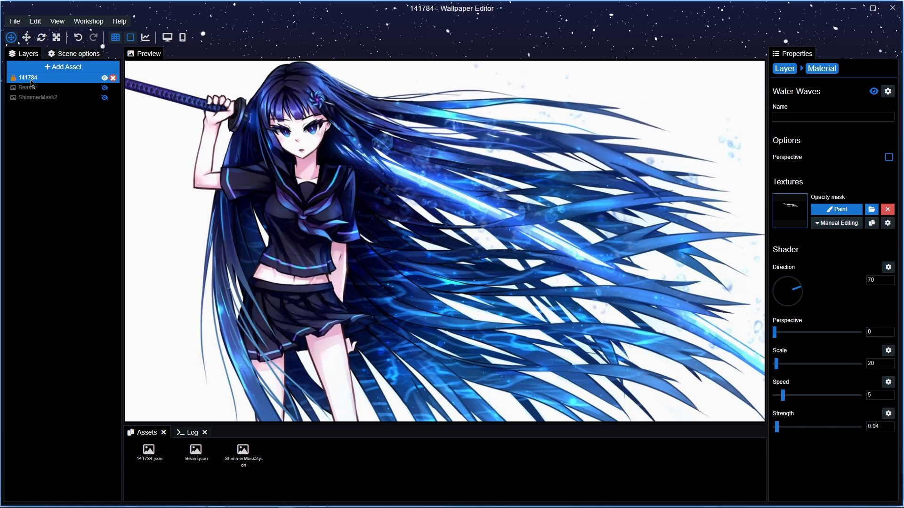
left_click(836, 211)
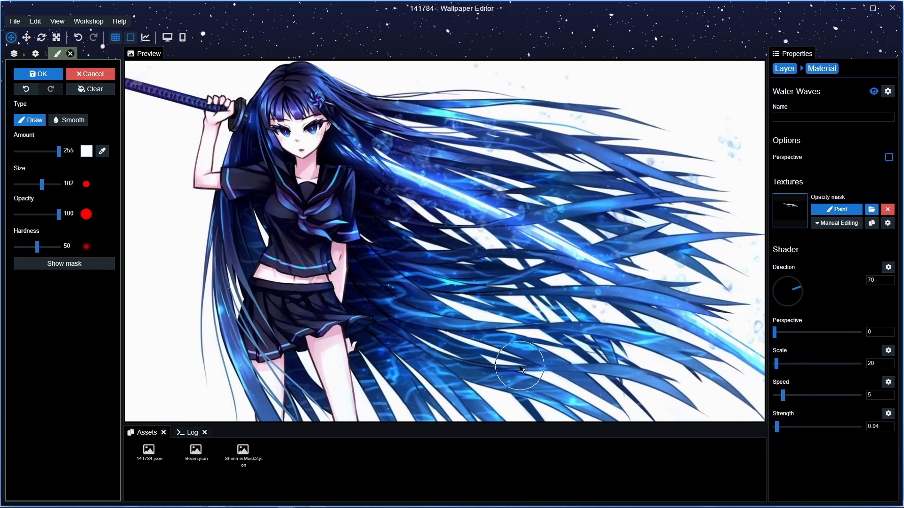
scroll(520, 371, "up", 3)
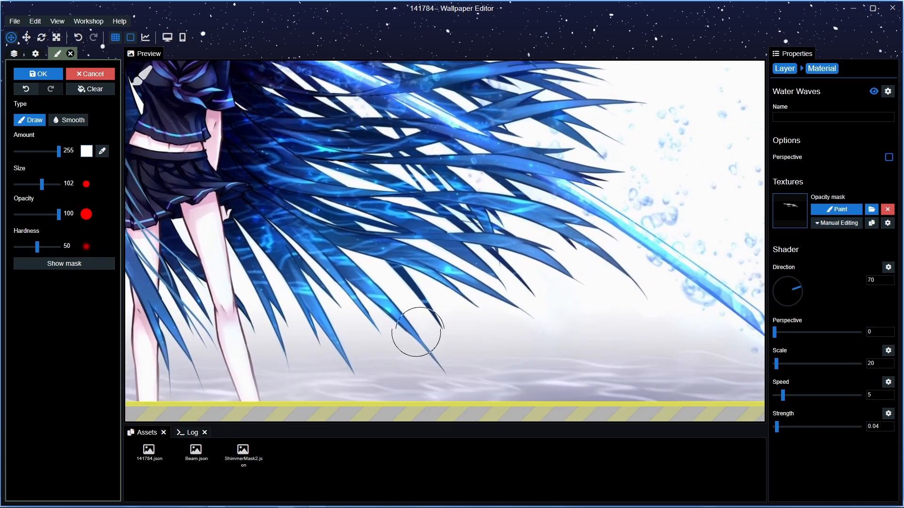
scroll(331, 150, "down", 3)
scroll(332, 153, "down", 2)
scroll(416, 214, "up", 1)
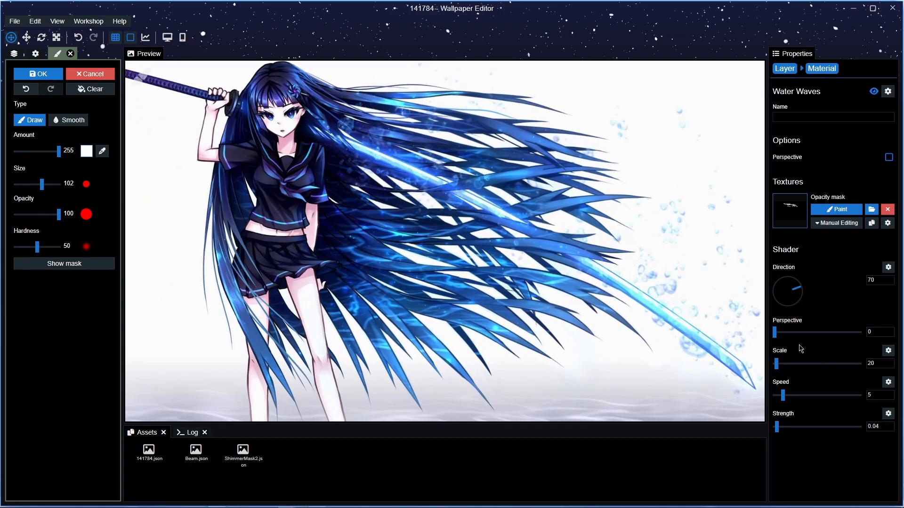
mouse_move(776, 363)
left_mouse_down()
mouse_move(786, 365)
mouse_move(779, 367)
left_mouse_up()
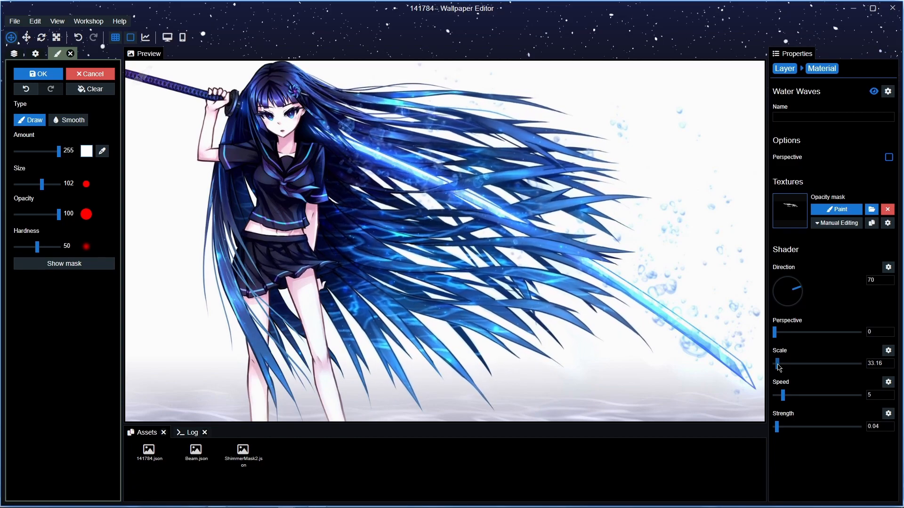
left_click_drag(777, 427, 781, 427)
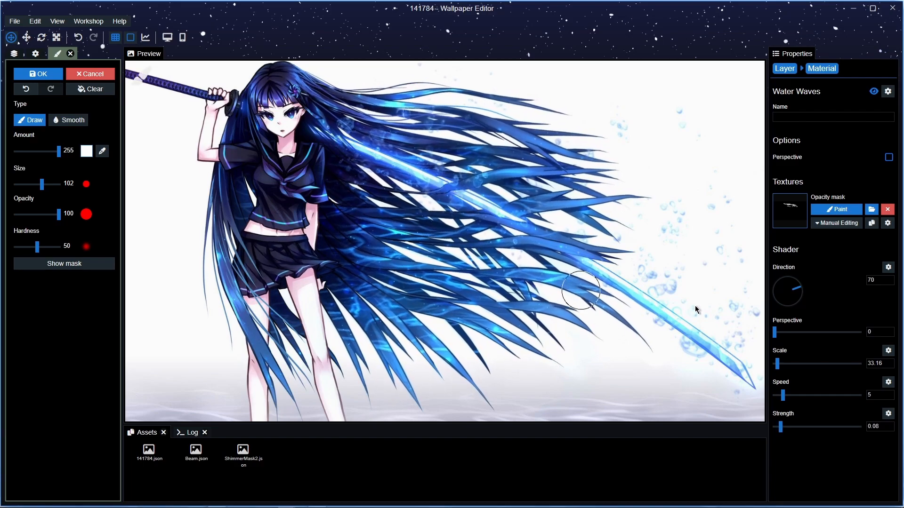
Step: Rotate the first Water Waves effect's direction to 75.5233 while checking the hair movement
scroll(462, 168, "up", 3)
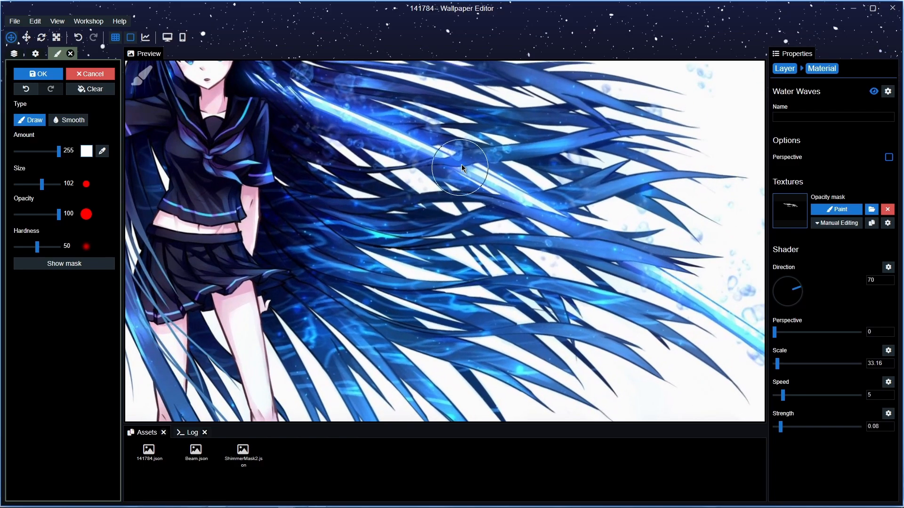
scroll(495, 244, "down", 3)
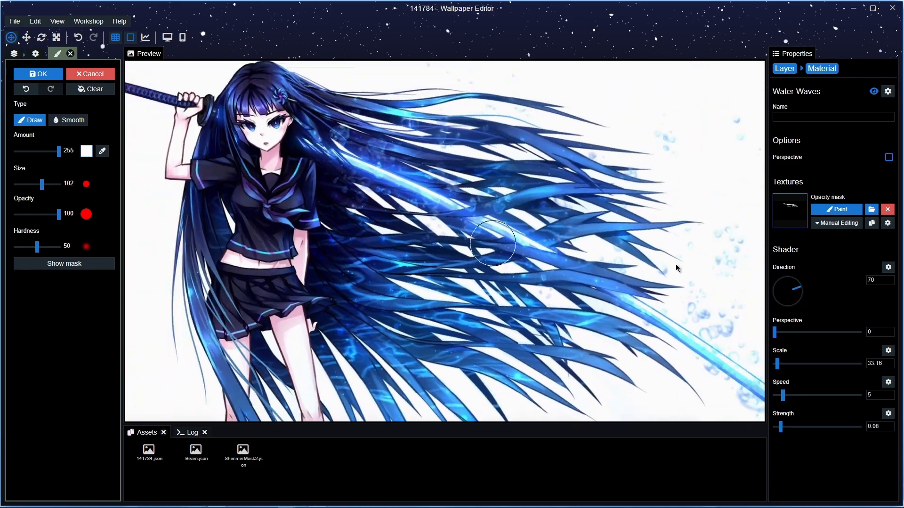
left_click_drag(802, 288, 803, 295)
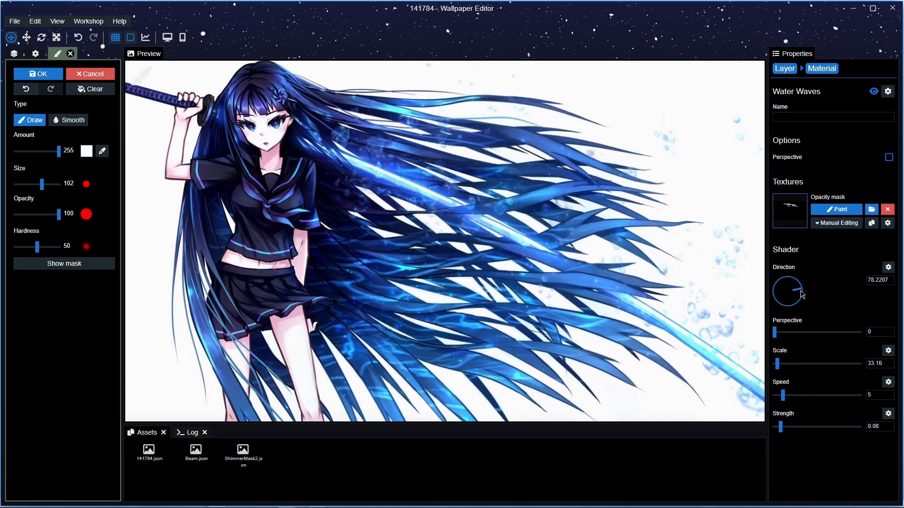
left_click_drag(803, 295, 801, 294)
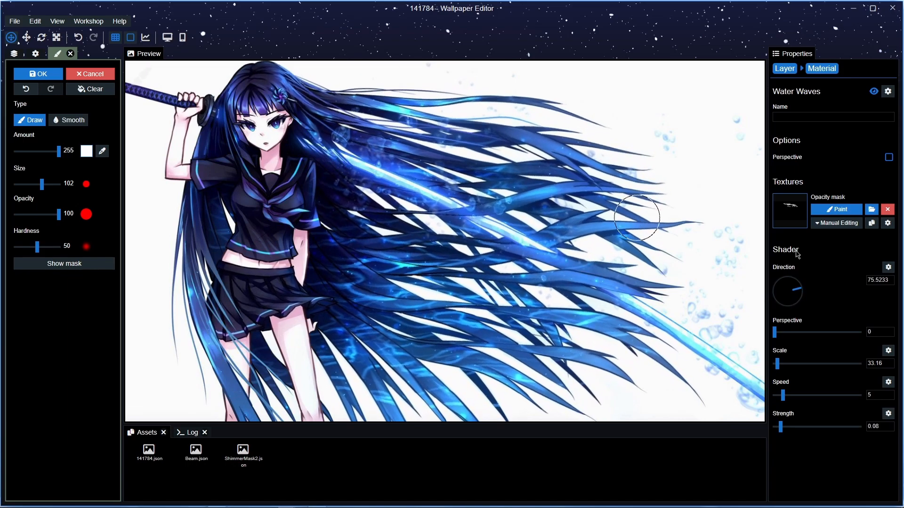
scroll(572, 311, "down", 1)
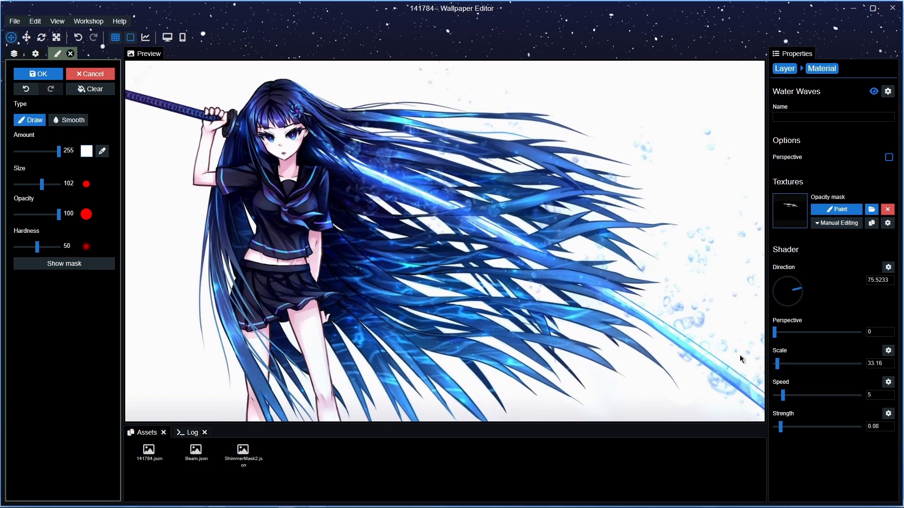
Step: Set the first Water Waves effect's speed to 19.34 and strength to 0.07, keep scale 33.16, and close mask painting with the mask accepted
left_click_drag(785, 401, 809, 402)
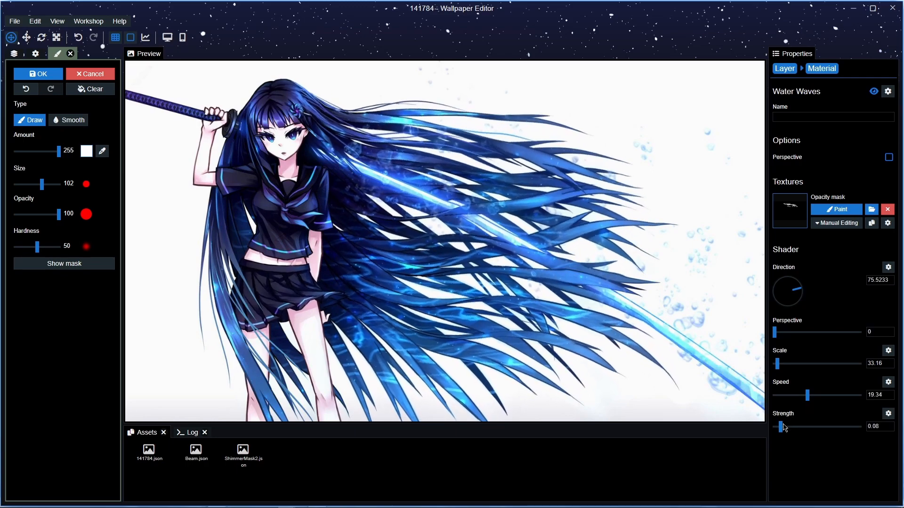
left_click_drag(783, 427, 781, 430)
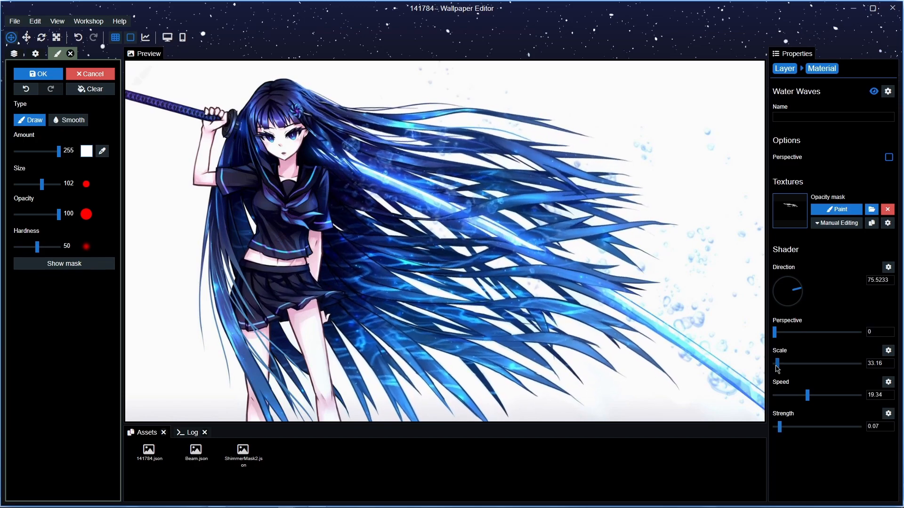
left_click_drag(777, 363, 787, 366)
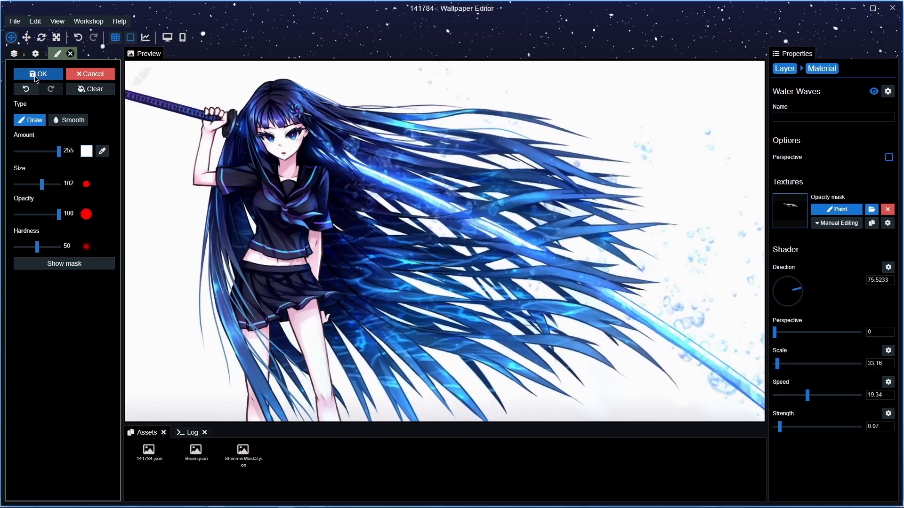
left_click(35, 75)
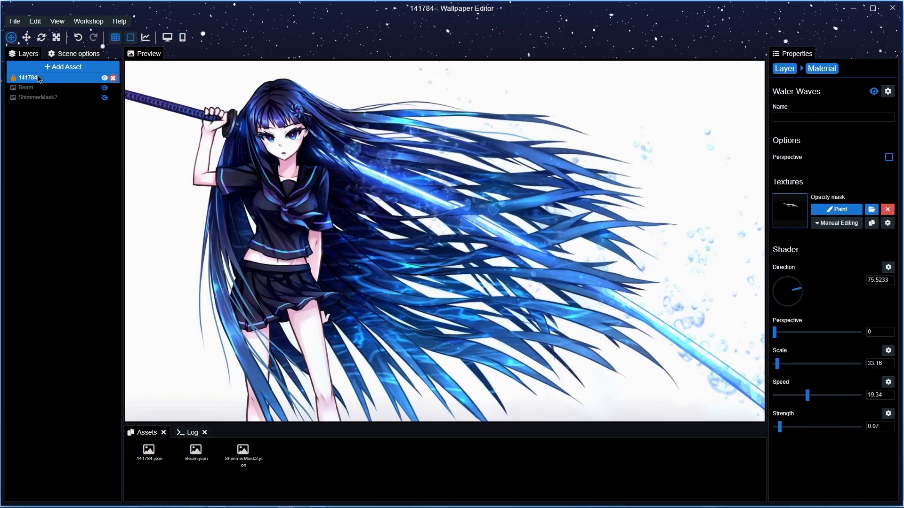
Step: Add a Water Ripple effect to the 141784 layer and open its opacity mask for painting
left_click(34, 80)
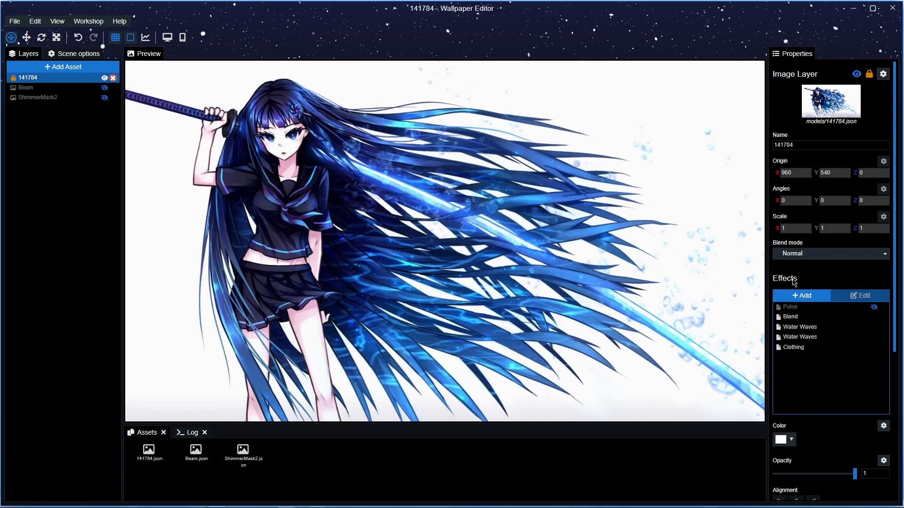
left_click(799, 296)
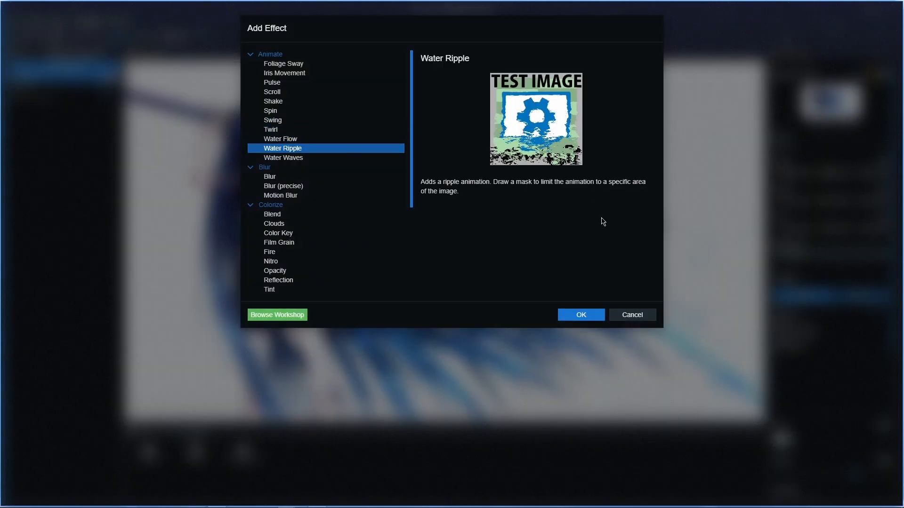
left_click(581, 315)
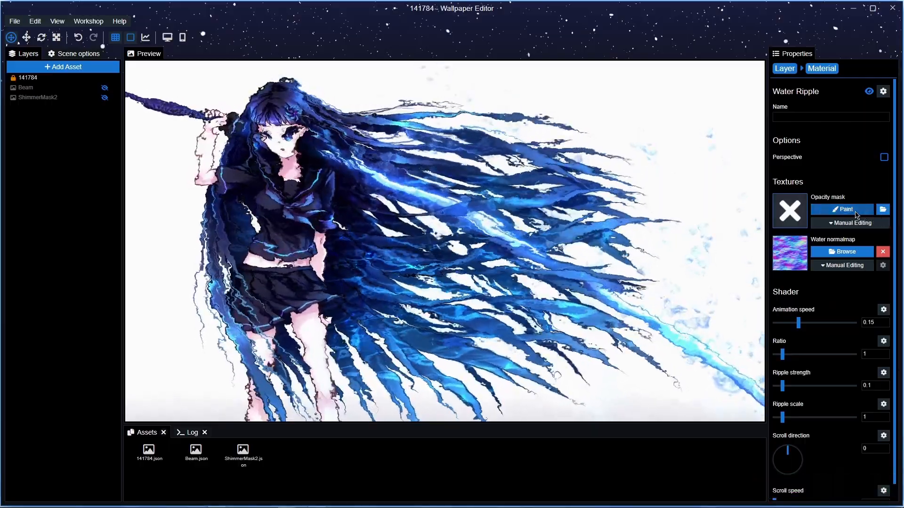
left_click(855, 211)
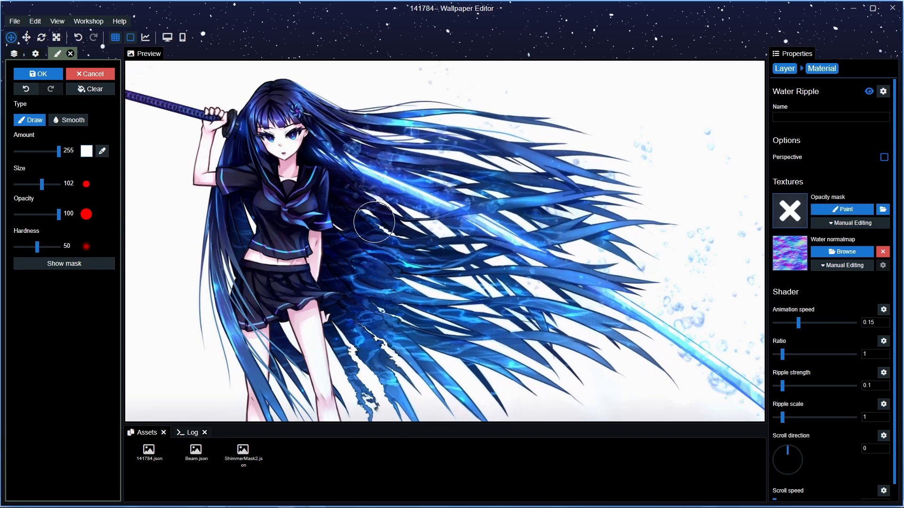
Step: Save the project and paint the Water Ripple opacity mask over the flowing hair
key("ctrl+s")
left_click_drag(412, 119, 541, 119)
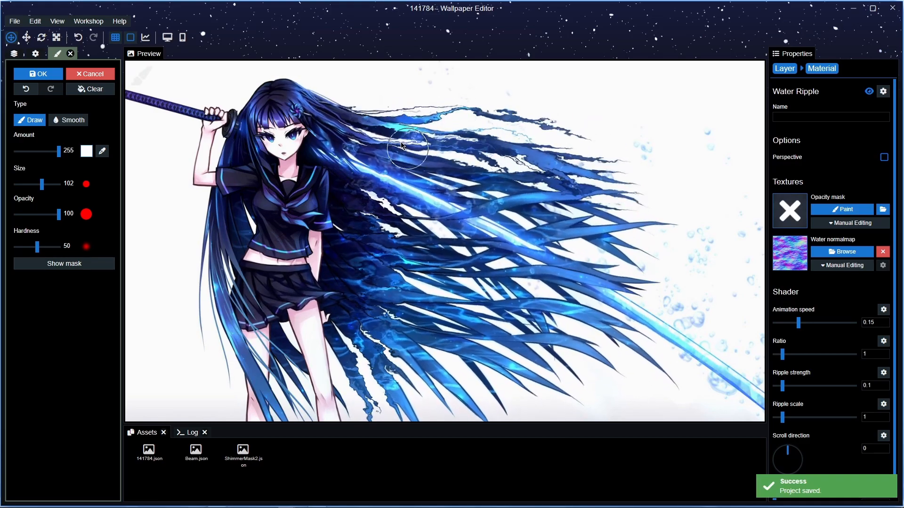
left_click_drag(458, 156, 591, 211)
left_click_drag(509, 187, 530, 208)
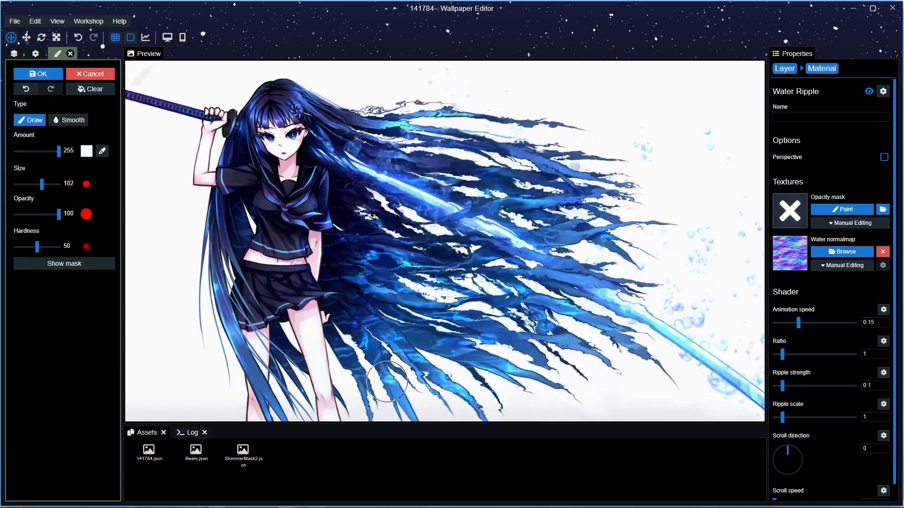
left_click_drag(514, 361, 516, 355)
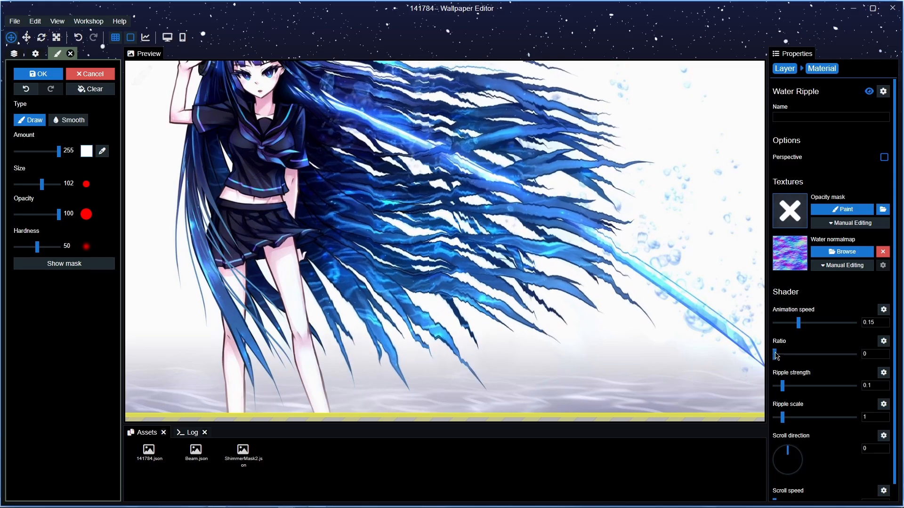
Step: Set the Water Ripple's animation speed to 0.5, ratio to 4.68, ripple strength to 0.06 and ripple scale to 0.23, and accept the mask
left_click_drag(777, 355, 775, 356)
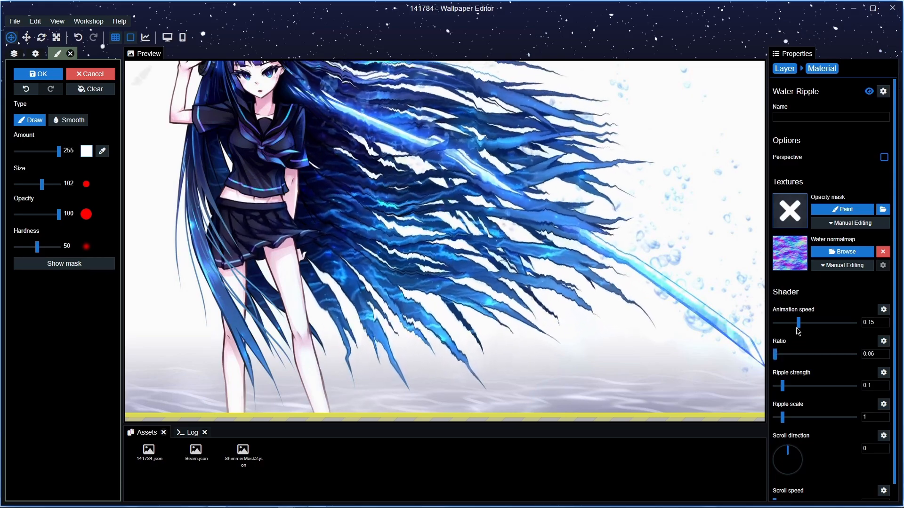
left_click(854, 324)
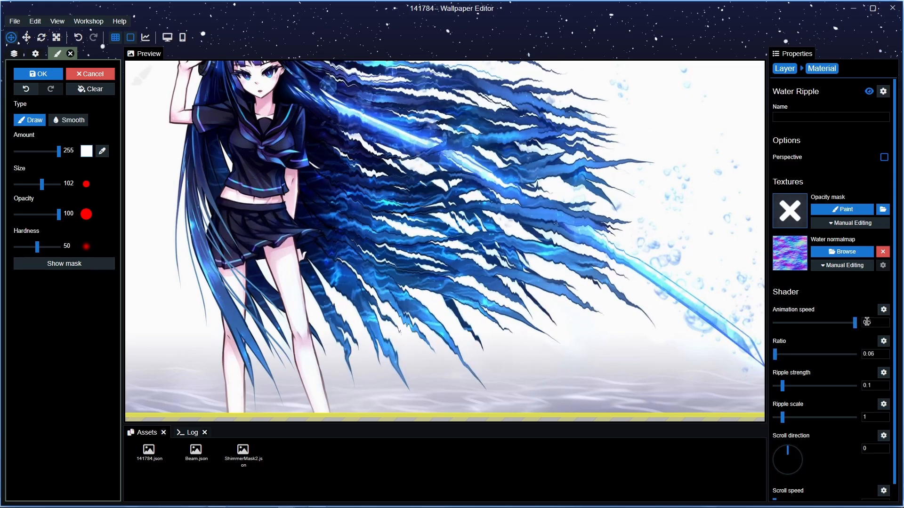
mouse_move(783, 418)
left_mouse_down()
mouse_move(758, 421)
mouse_move(780, 421)
left_mouse_up()
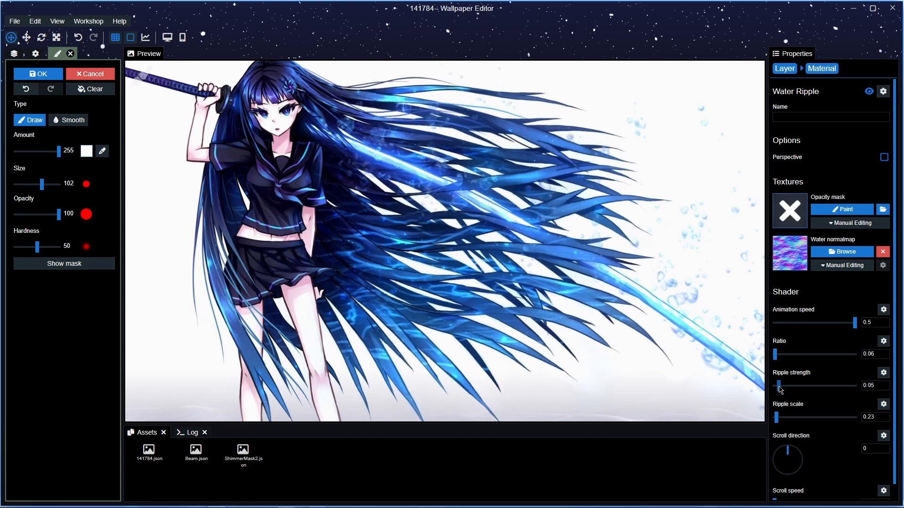
left_click_drag(785, 386, 780, 387)
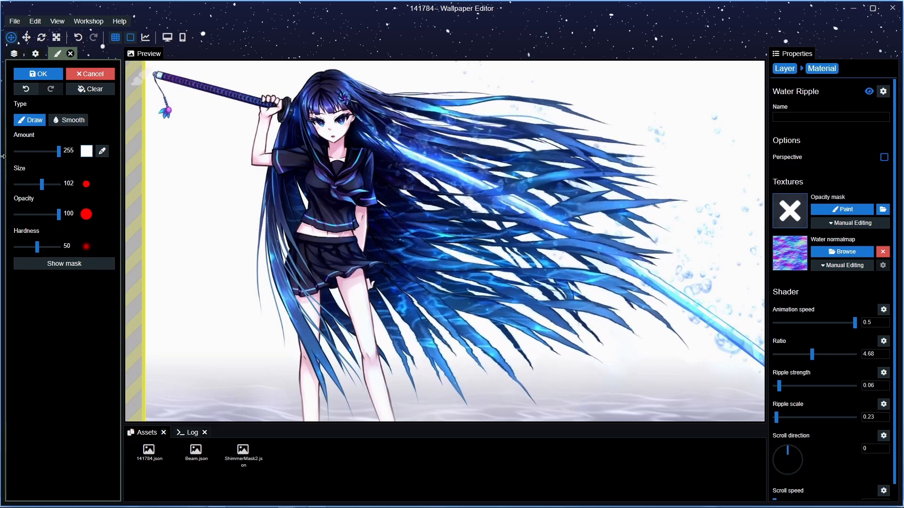
left_click(40, 74)
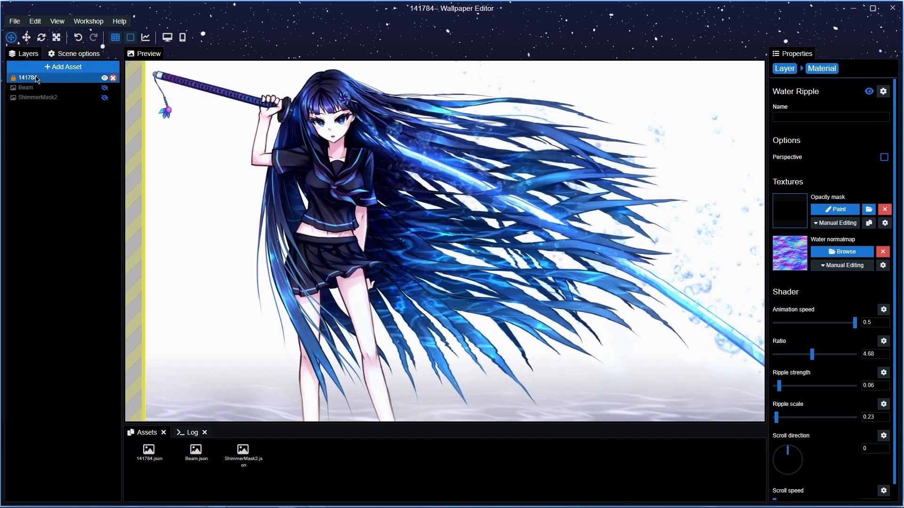
Step: Try the Torch variant of the Fire particle preset in the scene and delete the Torch layer
left_click(37, 79)
left_click(63, 66)
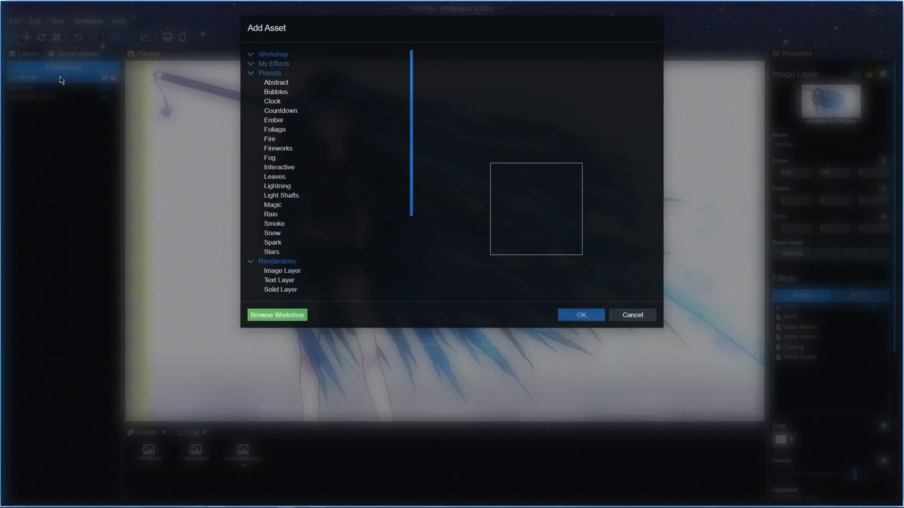
left_click(582, 322)
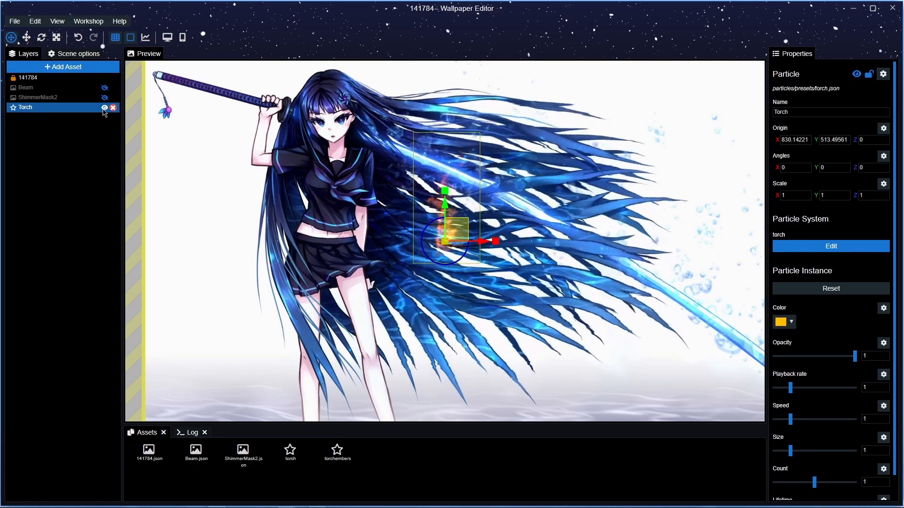
right_click(63, 108)
left_click(21, 112)
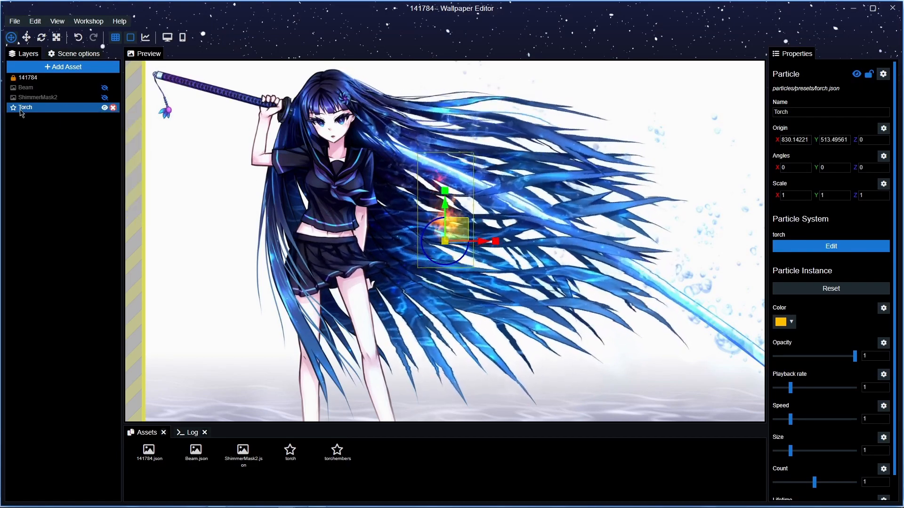
key("Delete")
Step: Try the Wildfire variant of the Fire preset, enlarged to scale 2.06303 at the scene's lower edge, and delete its layer
left_click(63, 67)
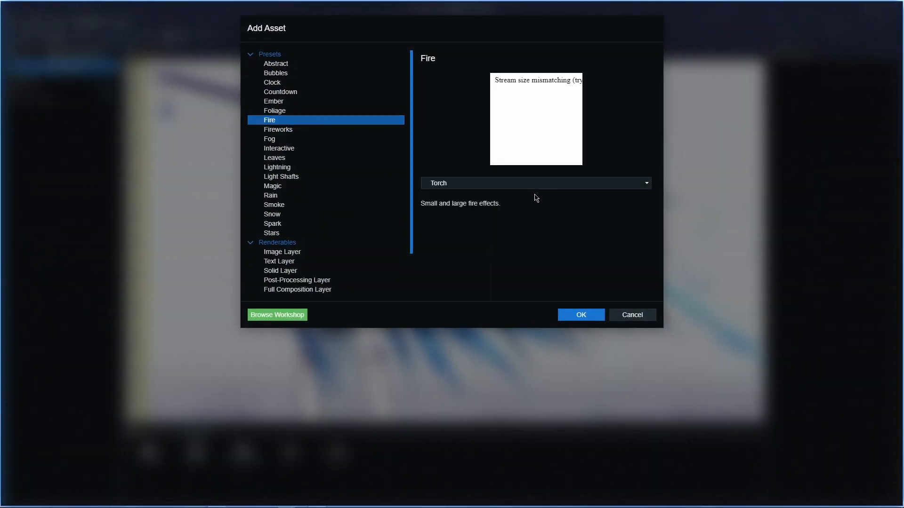
left_click(594, 317)
left_click_drag(478, 313, 627, 317)
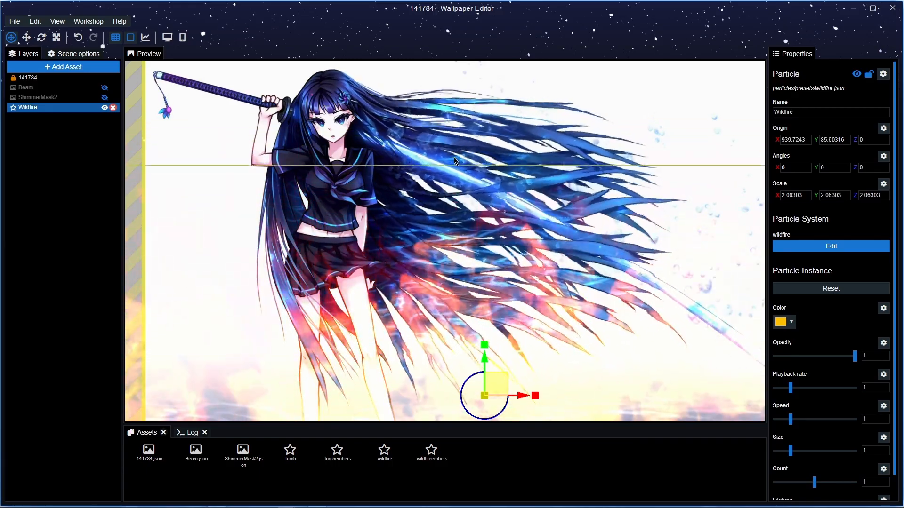
left_click_drag(492, 381, 493, 407)
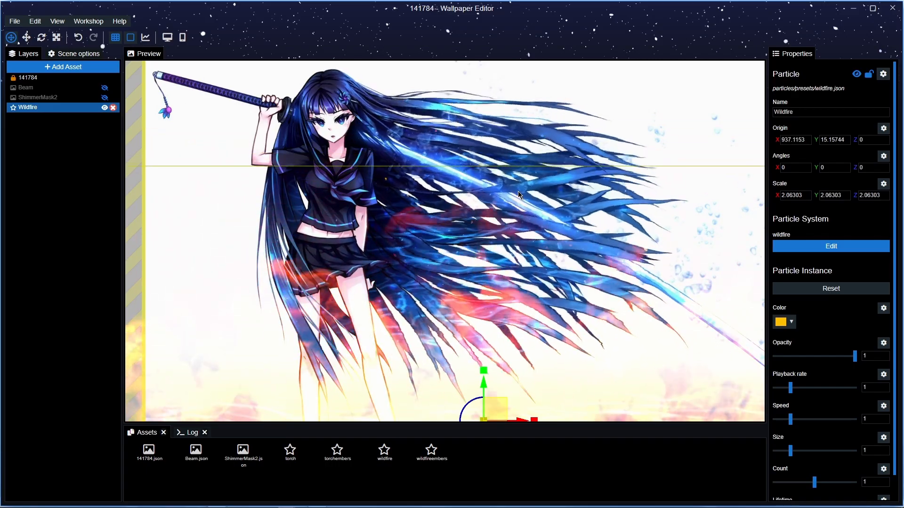
key("ctrl+s")
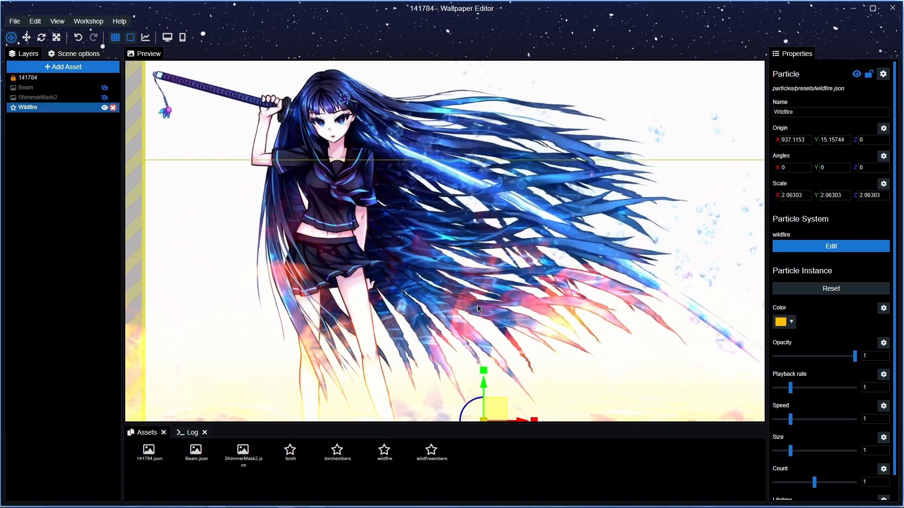
key("Delete")
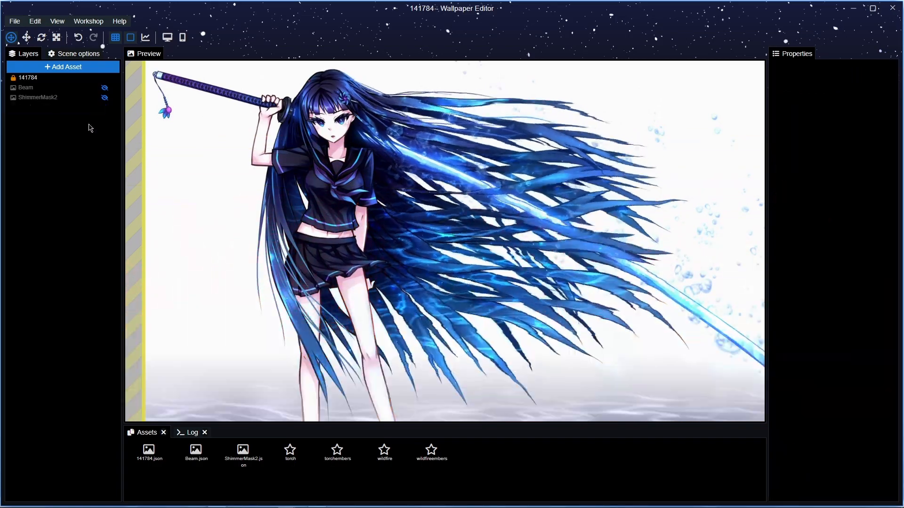
Step: Add the Ocean bubbles particle preset to the scene and place it at the image's lower edge near the character's legs
left_click(60, 80)
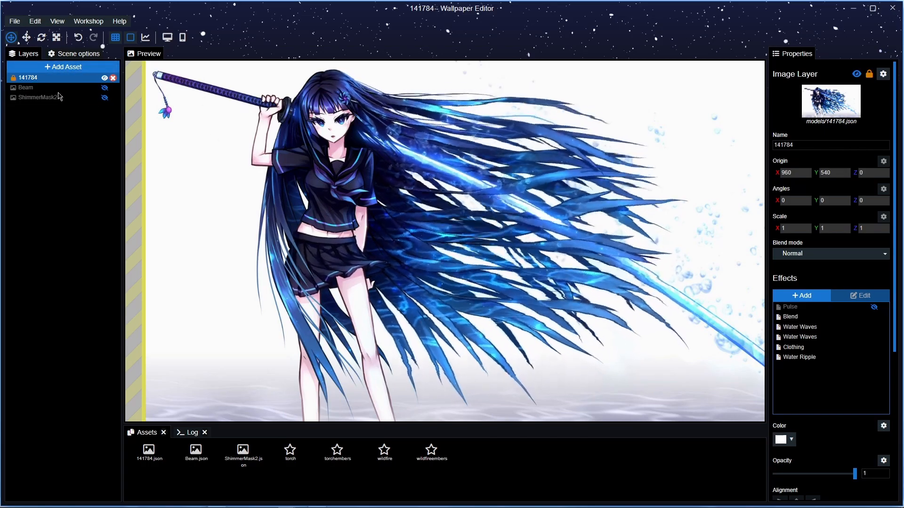
left_click(63, 66)
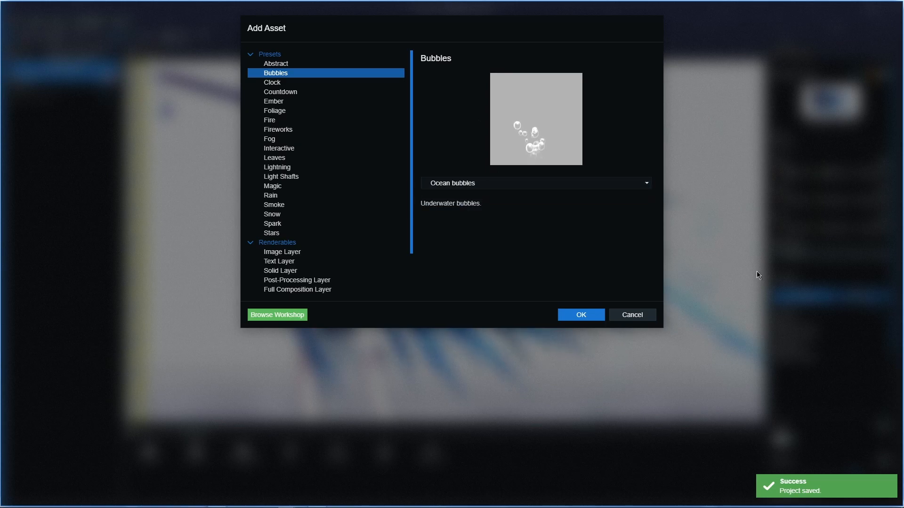
left_click(582, 315)
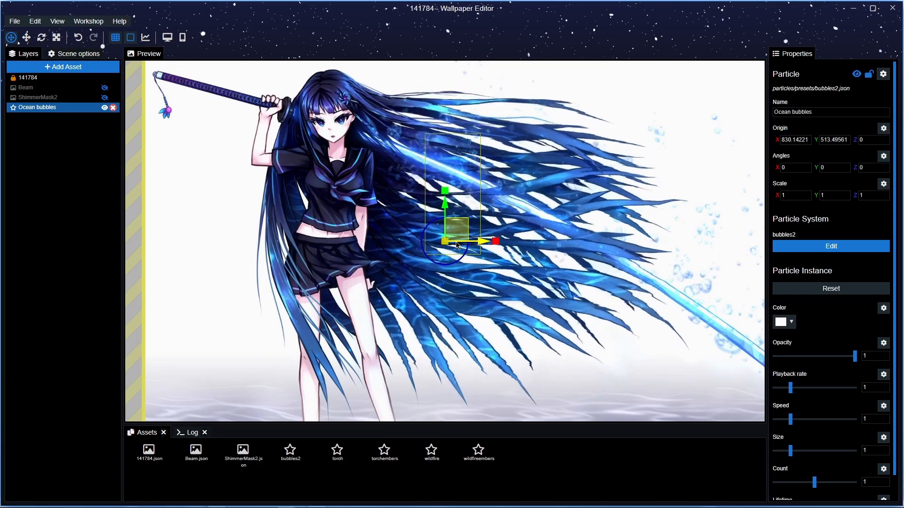
left_click_drag(456, 228, 428, 417)
Step: Try the Ocean bubbles with scale 2.52226, speed 0.61, size 0.51 and count 2 slightly farther from the legs, and delete the layer
left_click_drag(791, 422, 783, 451)
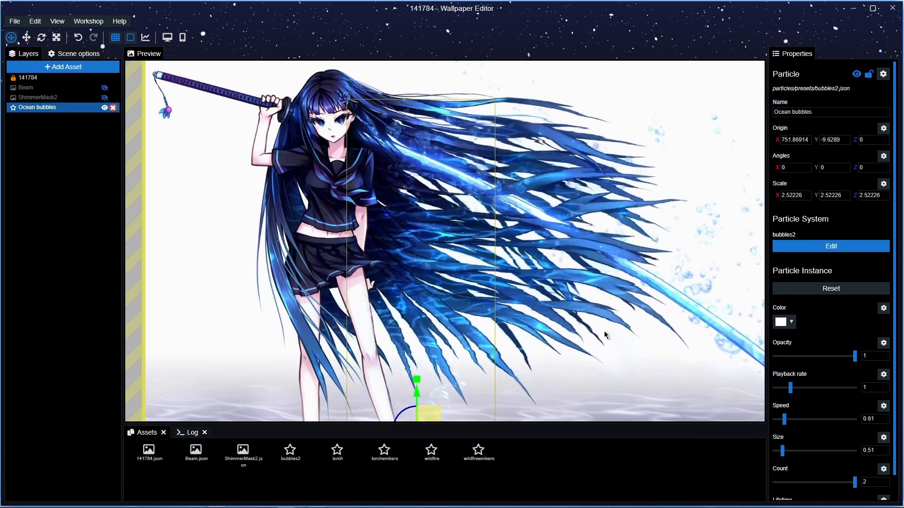
scroll(609, 334, "down", 1)
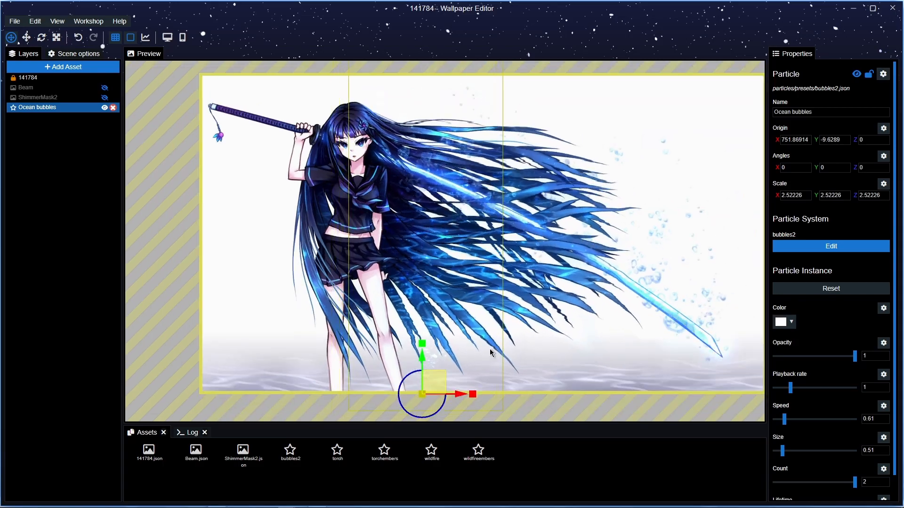
left_click_drag(433, 379, 459, 383)
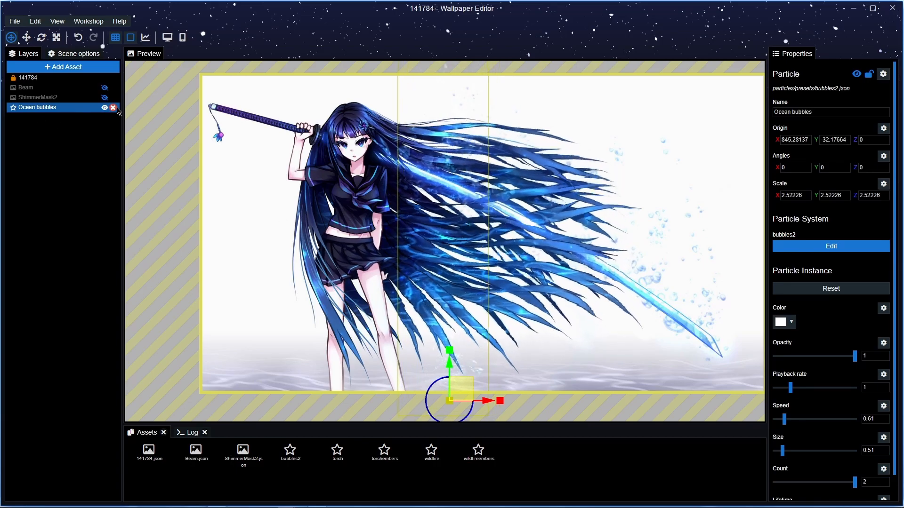
key("Delete")
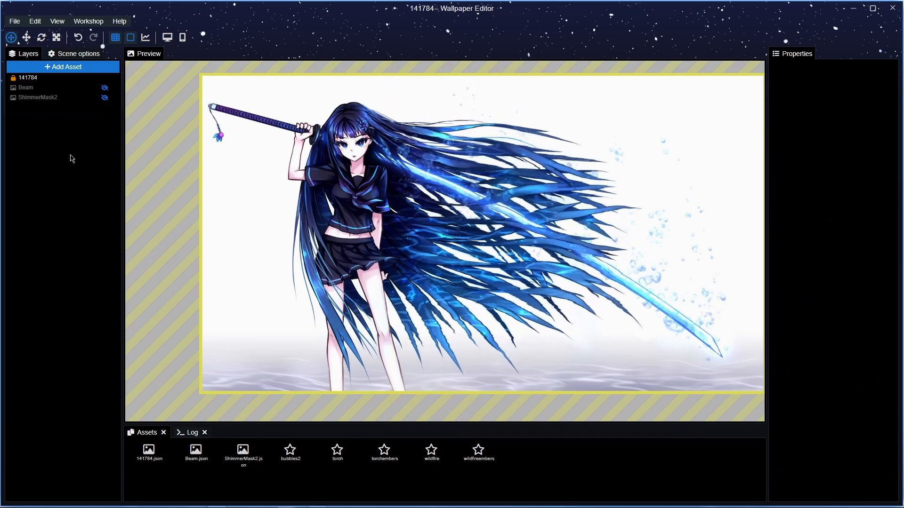
Step: Undo the bubble and fire particle trials and the Water Ripple value adjustments
left_click(47, 78)
key("ctrl+z")
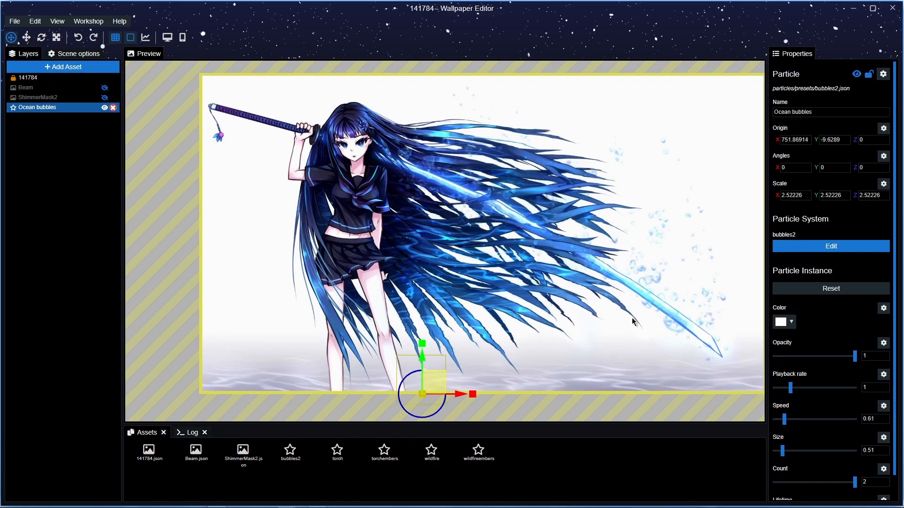
key("ctrl+z")
key("ctrl+z")
key("ctrl+z")
key("ctrl+z")
key("ctrl+z")
key("ctrl+z")
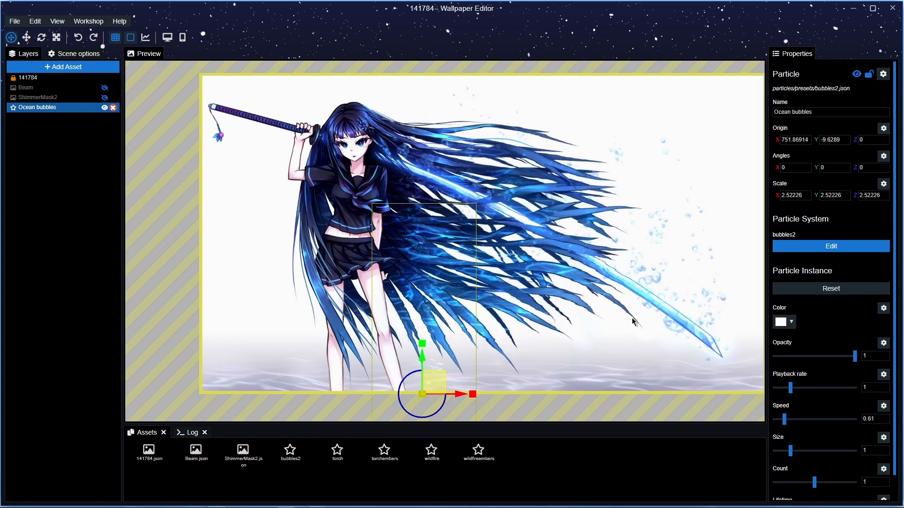
key("ctrl+z")
key("ctrl+z")
key("ctrl+z")
key("ctrl+z")
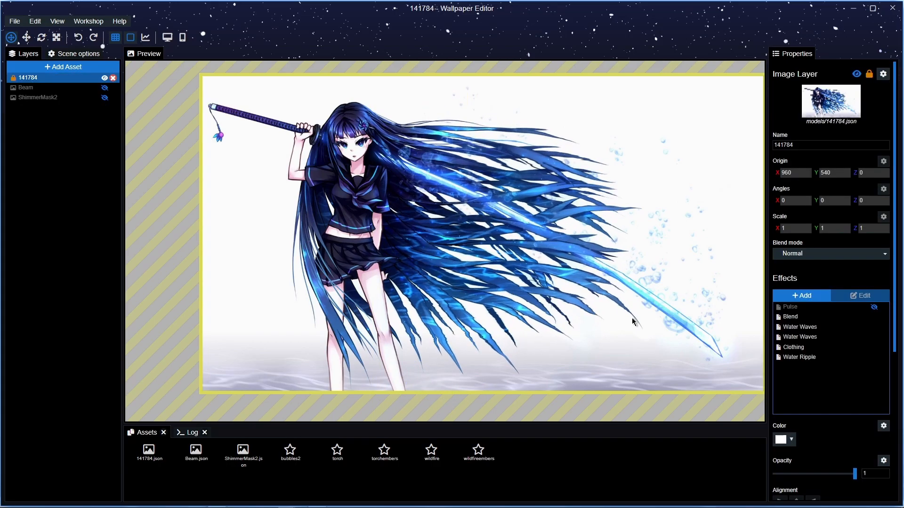
key("ctrl+z")
key("ctrl+z")
key("ctrl+z")
key("ctrl+z")
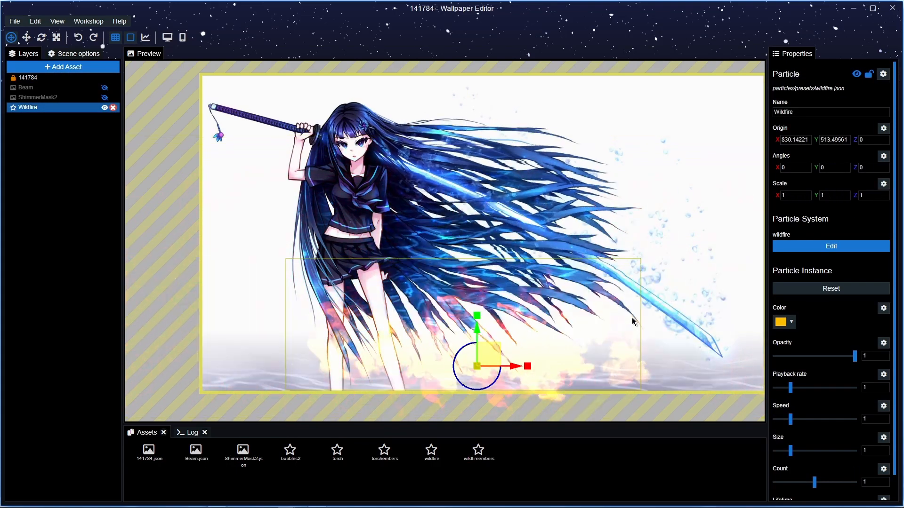
key("ctrl+z")
key("ctrl+z")
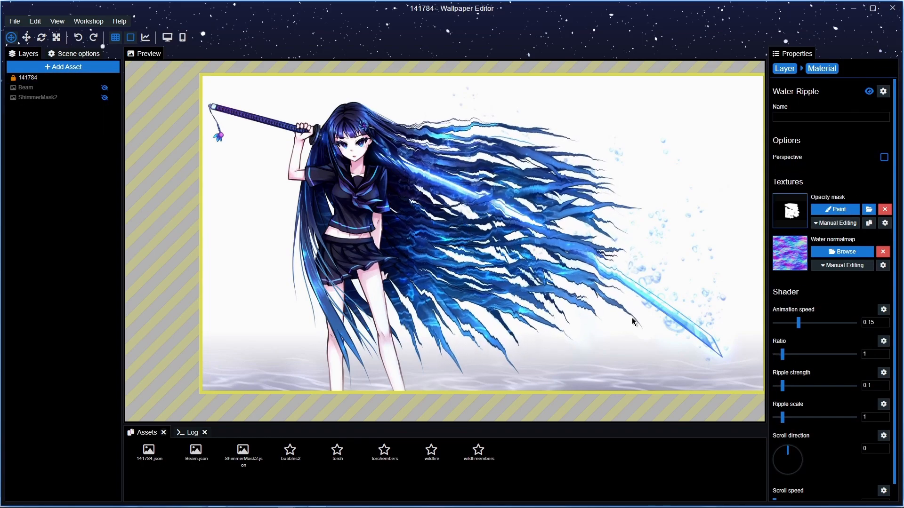
Step: Undo the Water Ripple effect, the last Water Waves tweaks and the Clothing effect on the 141784 layer, and save the project
key("ctrl+z")
key("ctrl+z")
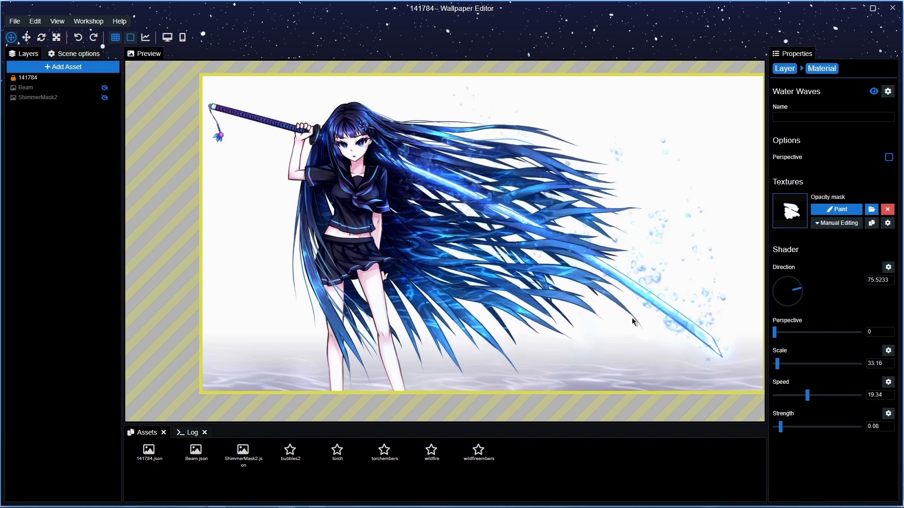
key("ctrl+z")
key("ctrl+z")
key("ctrl+z")
key("ctrl+z")
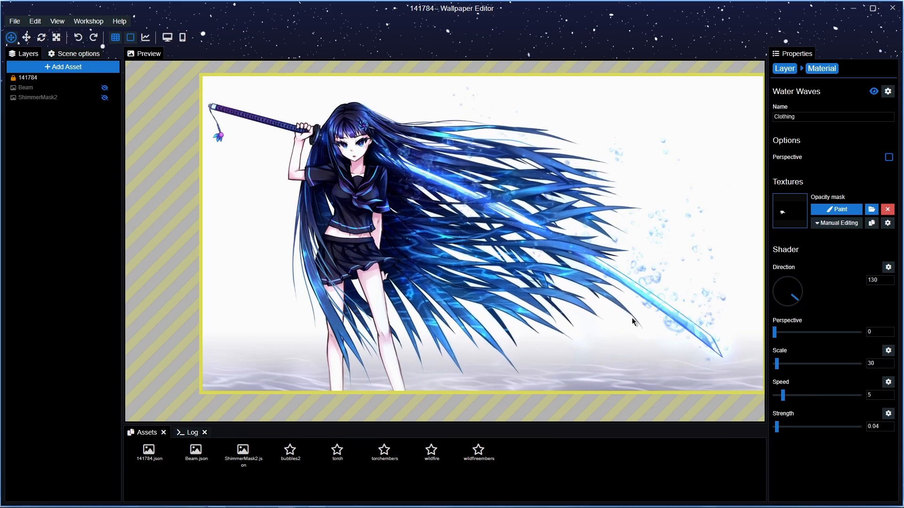
key("ctrl+z")
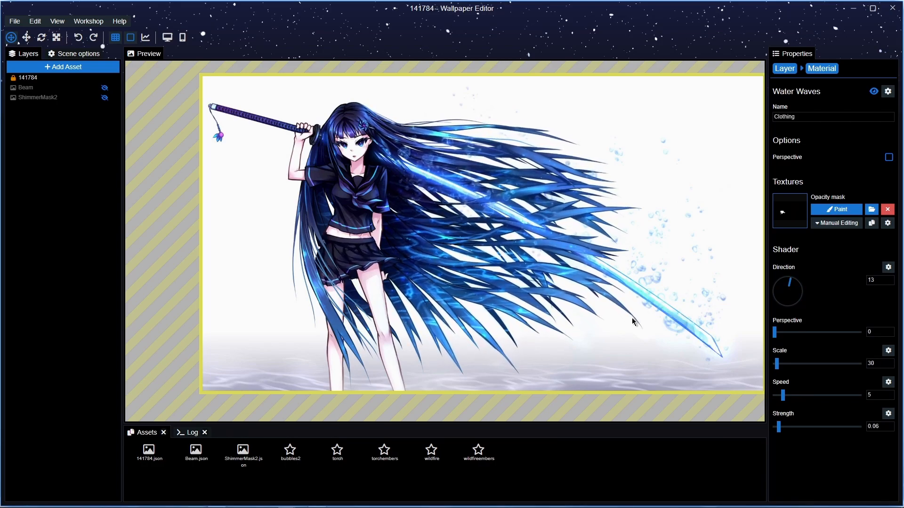
key("ctrl+z")
key("ctrl+z")
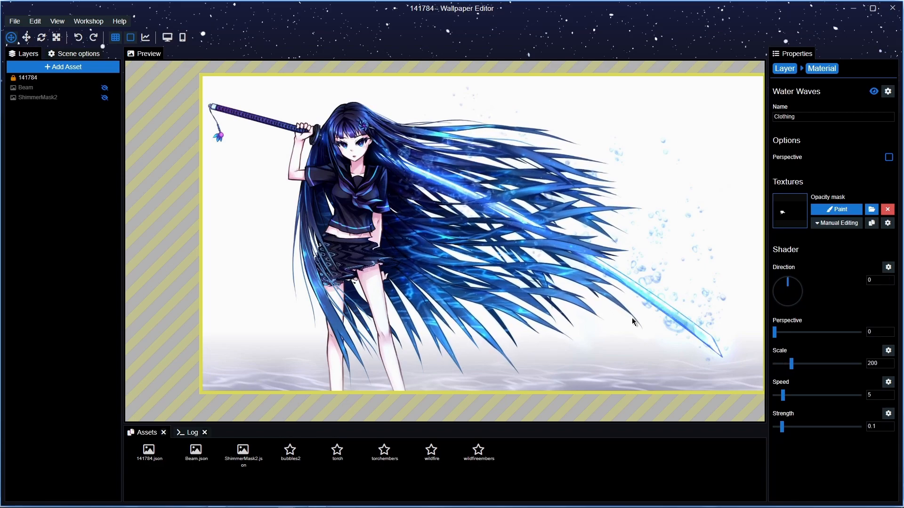
key("ctrl+z")
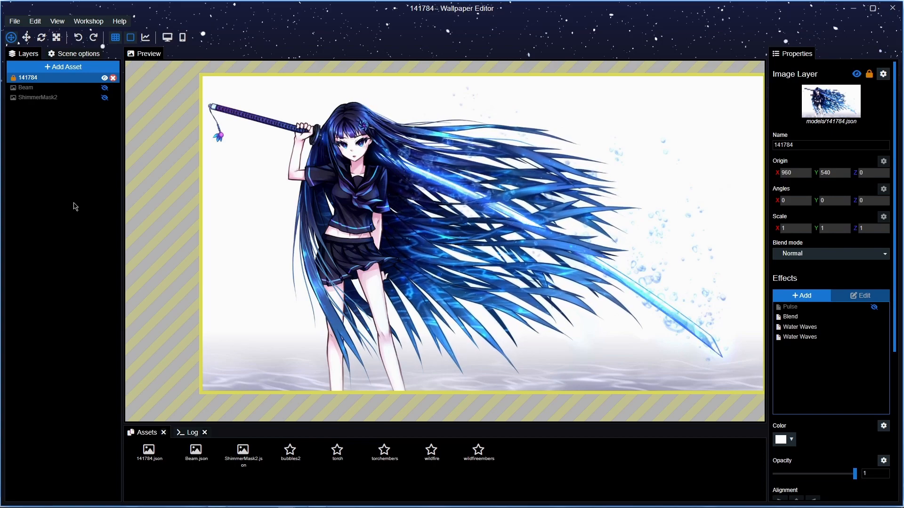
key("ctrl+s")
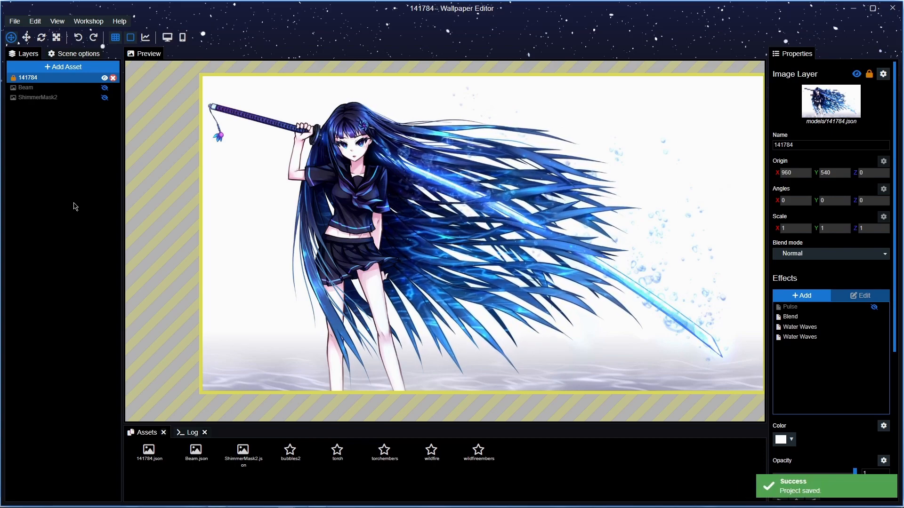